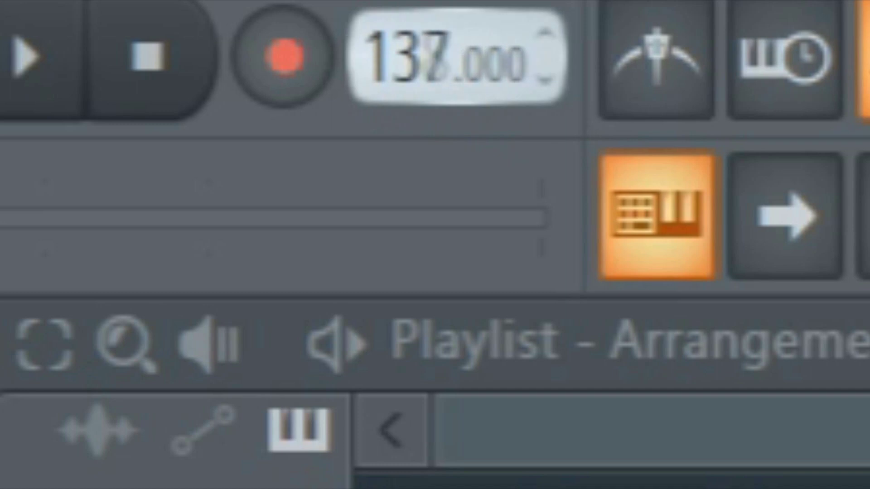
# Step: Set the project tempo to 145 BPM and add an Xpand!2 instrument channel
pyautogui.scroll(6, 444, 56)
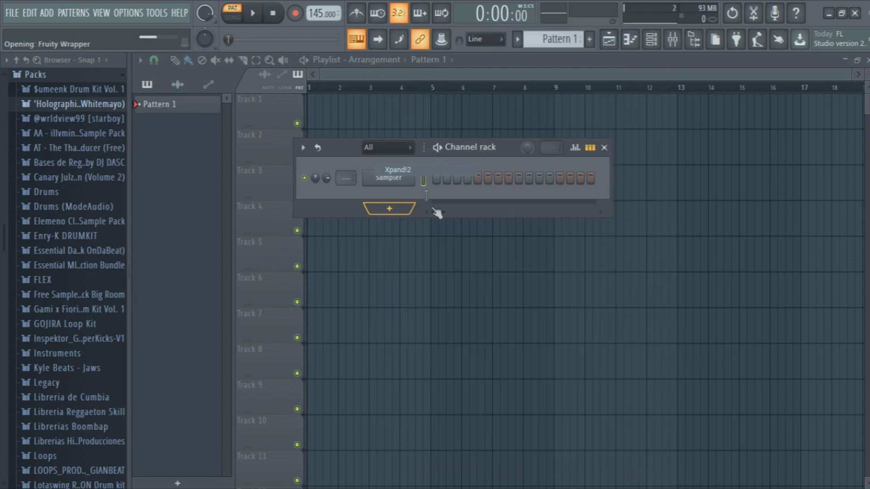
pyautogui.click(429, 168)
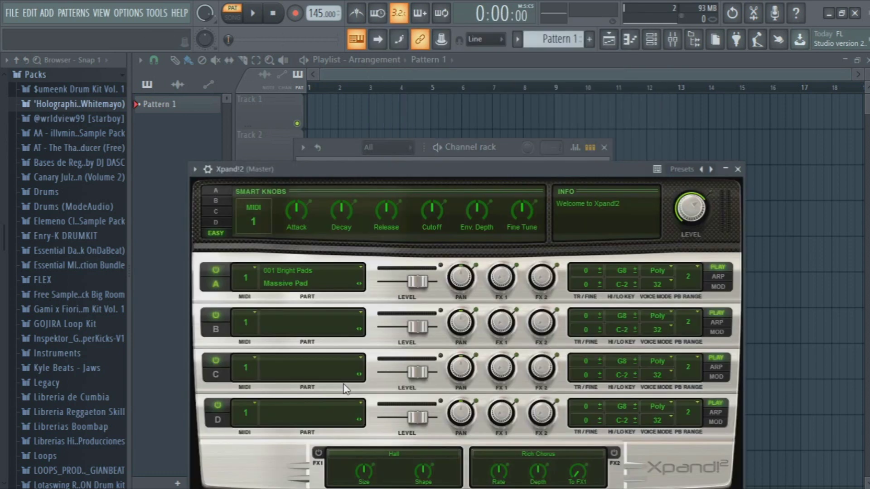
# Step: Open the Xpand!2 channel's piano roll and draw a one-bar trial note at the start of bar 1
pyautogui.rightClick(403, 199)
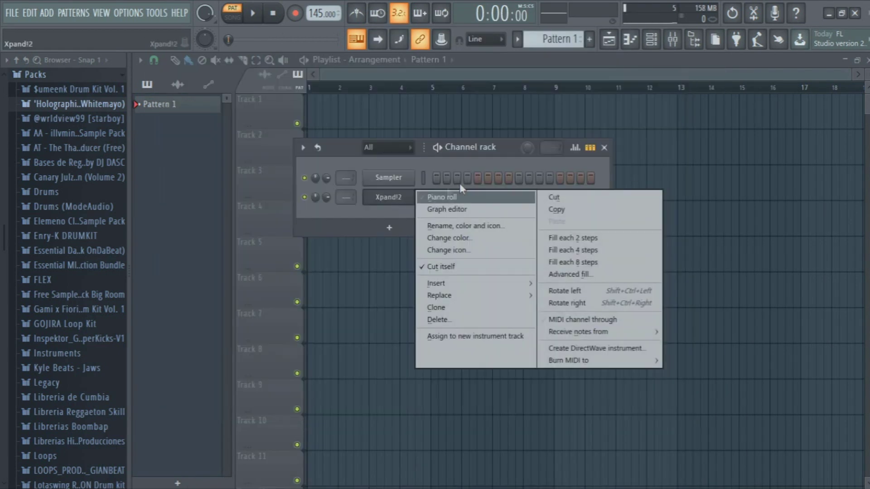
pyautogui.click(443, 197)
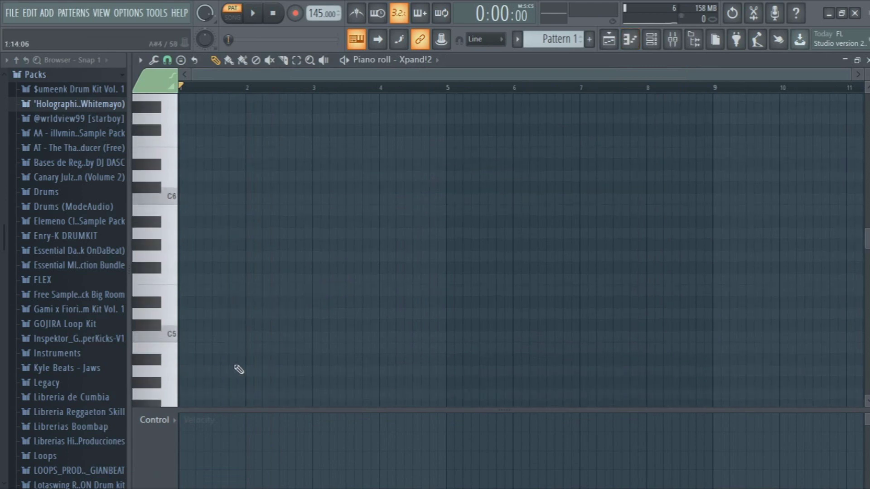
pyautogui.scroll(3, 239, 368)
pyautogui.moveTo(194, 311); pyautogui.dragTo(156, 237)
pyautogui.scroll(-2, 159, 323)
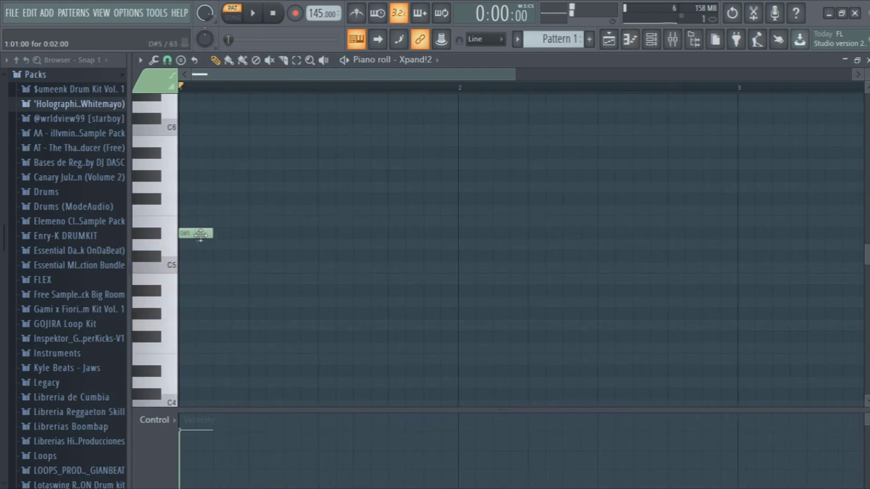
pyautogui.moveTo(362, 224); pyautogui.dragTo(462, 216)
pyautogui.moveTo(405, 229); pyautogui.dragTo(118, 254)
pyautogui.press('space')
pyautogui.press('space')
# Step: Replace the trial note with one-bar A#4 and G4 notes in bar 1
pyautogui.rightClick(186, 256)
pyautogui.click(182, 290)
pyautogui.press('space')
pyautogui.press('space')
pyautogui.scroll(-2, 253, 392)
pyautogui.moveTo(181, 300)
pyautogui.mouseDown()
pyautogui.moveTo(173, 276)
pyautogui.moveTo(167, 281)
pyautogui.moveTo(195, 292)
pyautogui.mouseUp()
pyautogui.press('space')
# Step: Add a one-bar G3 bass note beneath the first bar's chord
pyautogui.scroll(-2, 239, 328)
pyautogui.moveTo(190, 328); pyautogui.dragTo(188, 348)
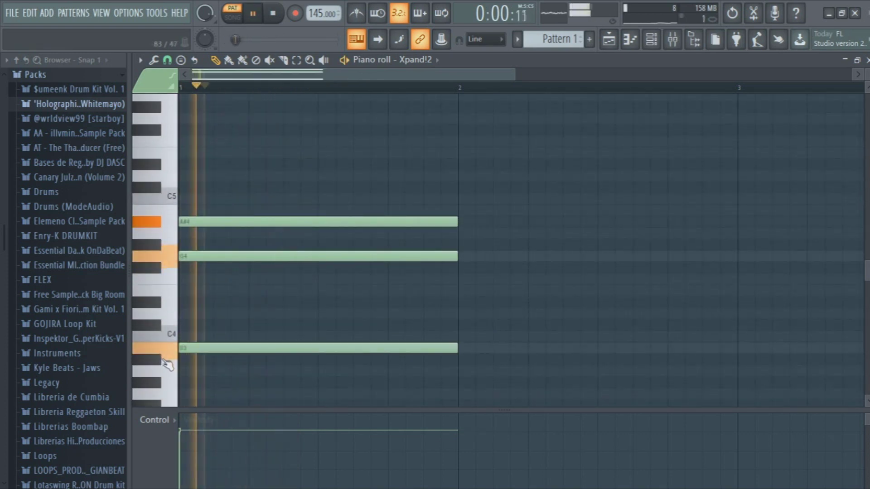
pyautogui.scroll(-3, 226, 331)
pyautogui.moveTo(225, 316); pyautogui.dragTo(212, 361)
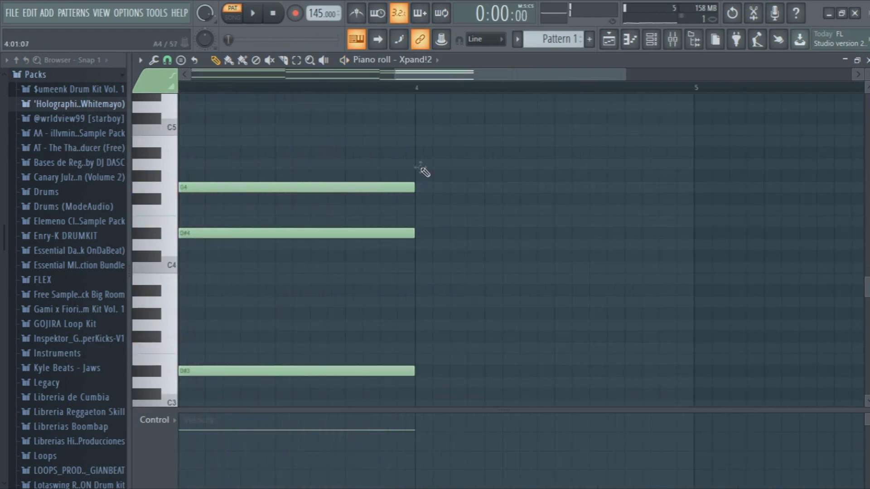
# Step: Build the bar 4 chord from one-bar A4, F4 and F3 notes
pyautogui.click(420, 165)
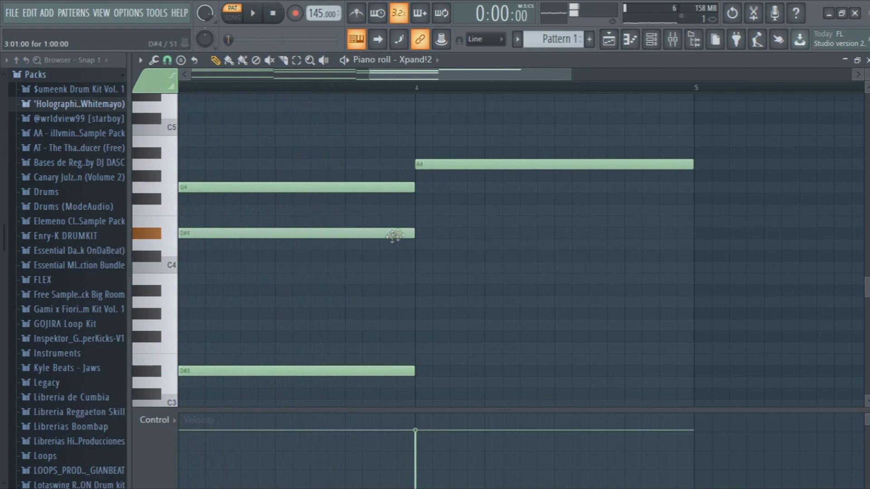
pyautogui.click(454, 210)
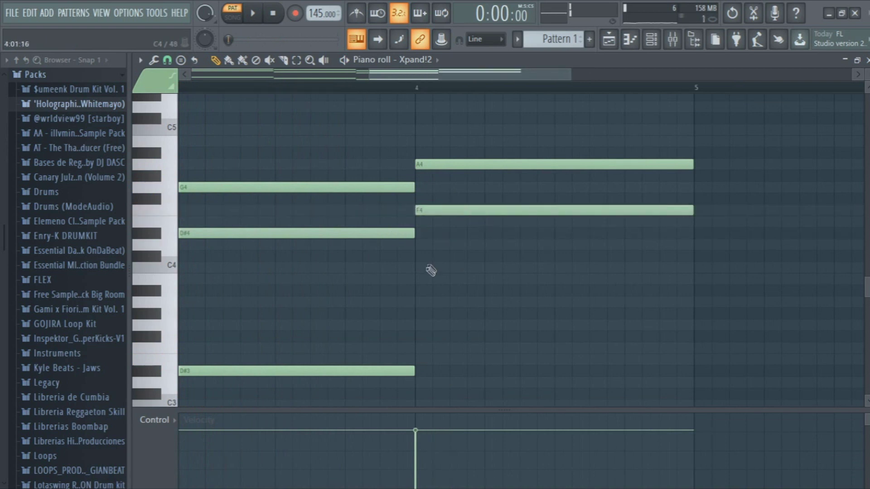
pyautogui.scroll(-3, 422, 294)
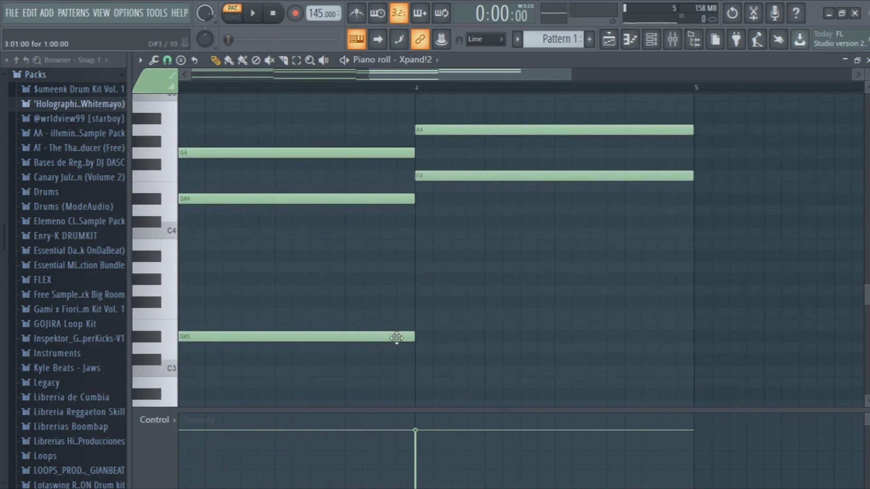
pyautogui.click(424, 325)
pyautogui.moveTo(443, 315); pyautogui.dragTo(433, 304)
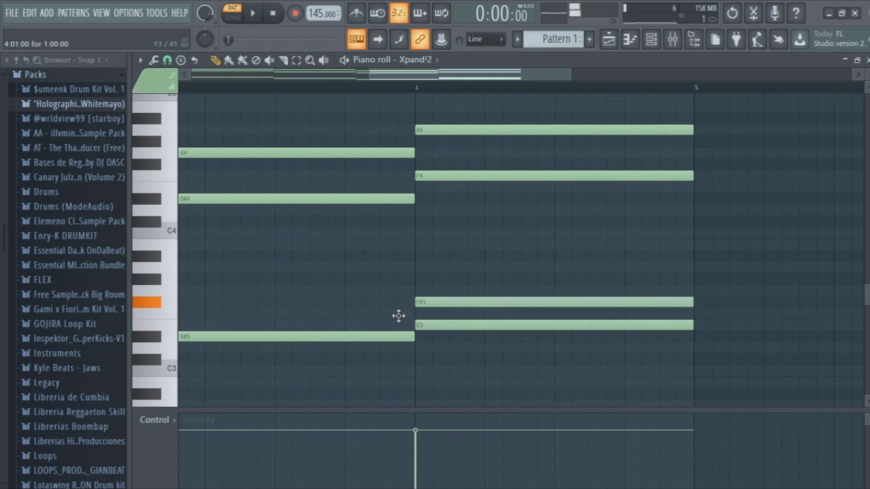
pyautogui.moveTo(399, 316); pyautogui.dragTo(399, 316)
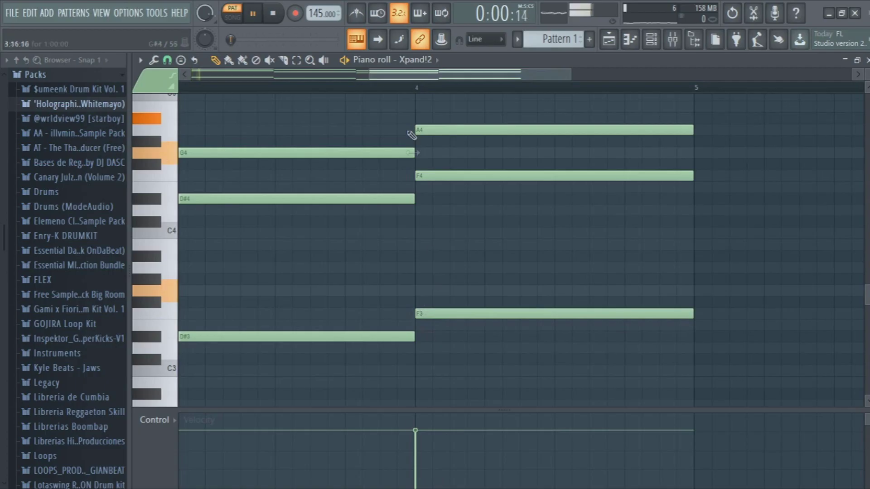
# Step: Play back the four-bar chord progression from the beginning and check all of its notes
pyautogui.moveTo(364, 73); pyautogui.dragTo(192, 73)
pyautogui.scroll(3, 600, 246)
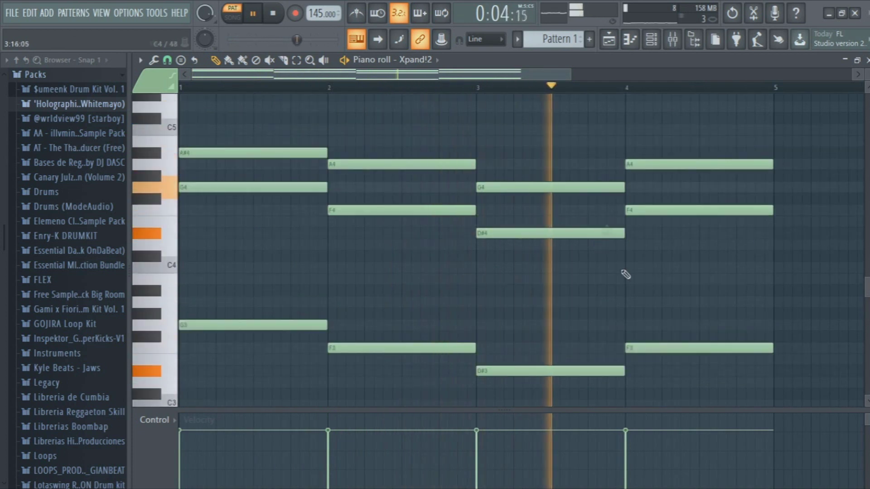
pyautogui.scroll(3, 435, 295)
pyautogui.press('space')
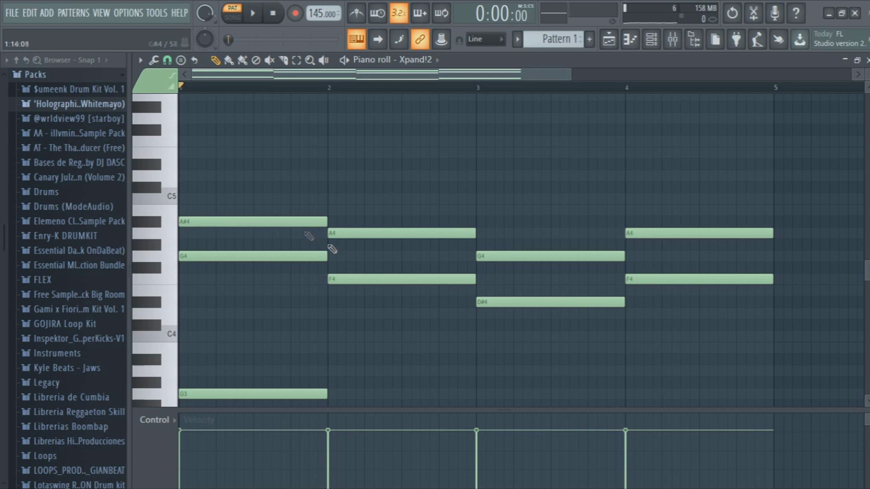
# Step: Start the melody with an A#5 note 12 steps long at the beginning of bar 1
pyautogui.scroll(-2, 347, 269)
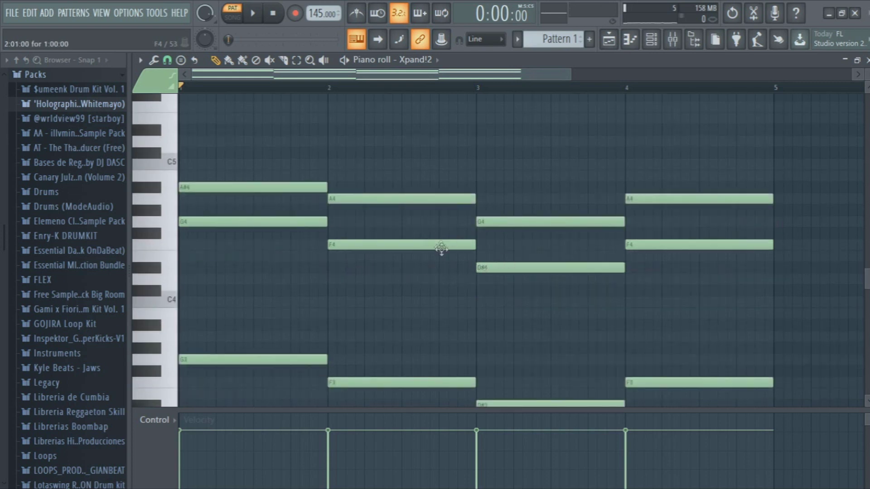
pyautogui.scroll(5, 258, 202)
pyautogui.moveTo(195, 184); pyautogui.dragTo(195, 153)
pyautogui.press('space')
pyautogui.moveTo(327, 153); pyautogui.dragTo(214, 156)
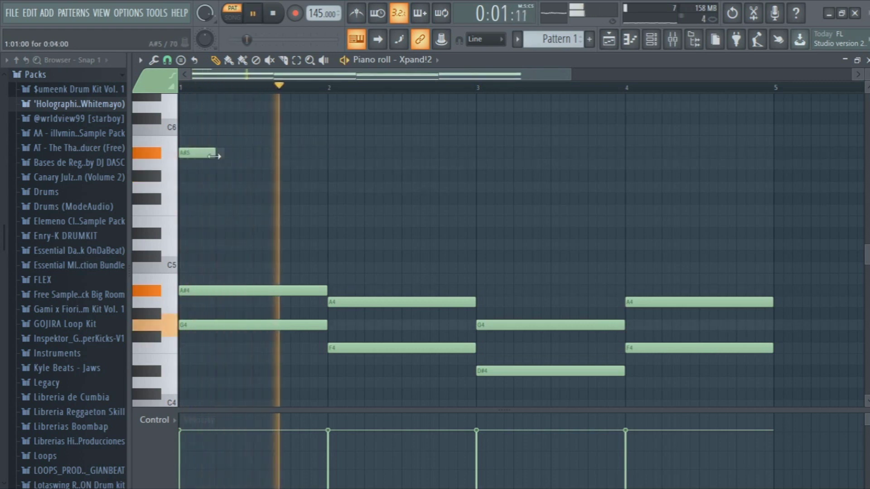
pyautogui.press('space')
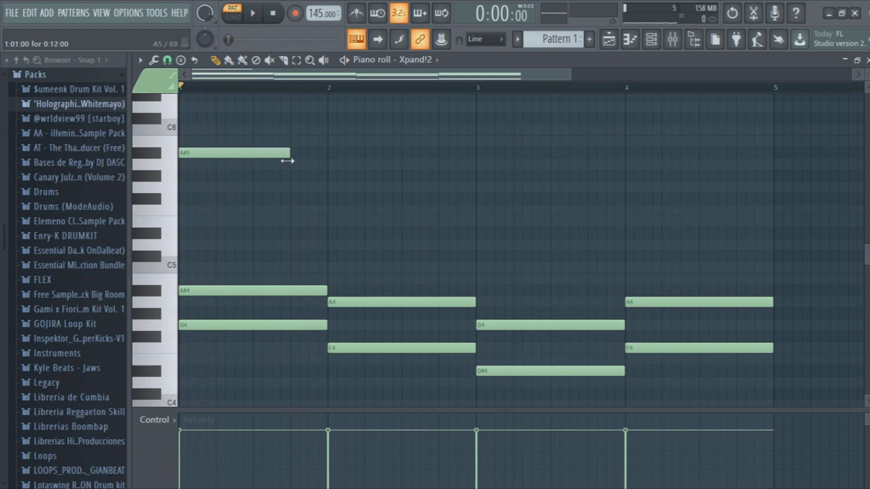
# Step: Add a short F6 melody note directly after the opening A#5 note
pyautogui.scroll(3, 304, 186)
pyautogui.click(288, 185)
pyautogui.press('space')
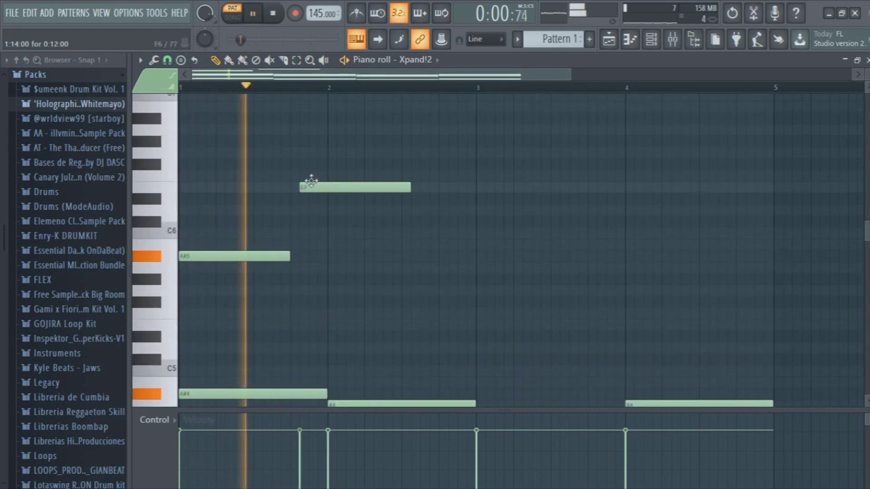
pyautogui.moveTo(307, 184); pyautogui.dragTo(307, 175)
pyautogui.press('space')
pyautogui.moveTo(397, 176); pyautogui.dragTo(370, 172)
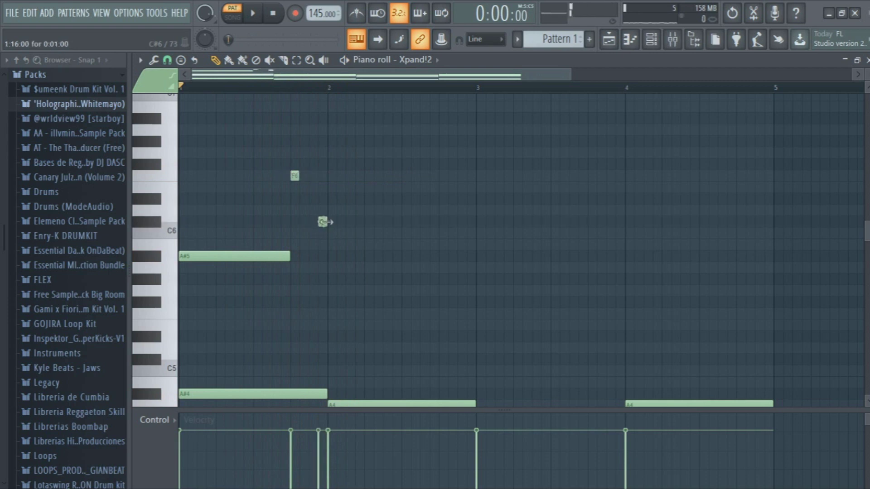
# Step: Add a D6 melody note right after the F6 and extend it to about 14 steps
pyautogui.moveTo(304, 213); pyautogui.dragTo(312, 200)
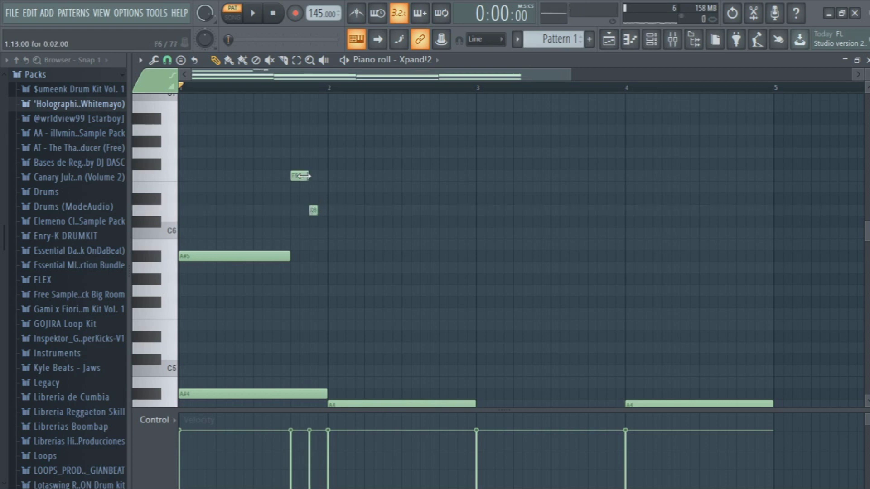
pyautogui.press('space')
pyautogui.moveTo(388, 212); pyautogui.dragTo(435, 212)
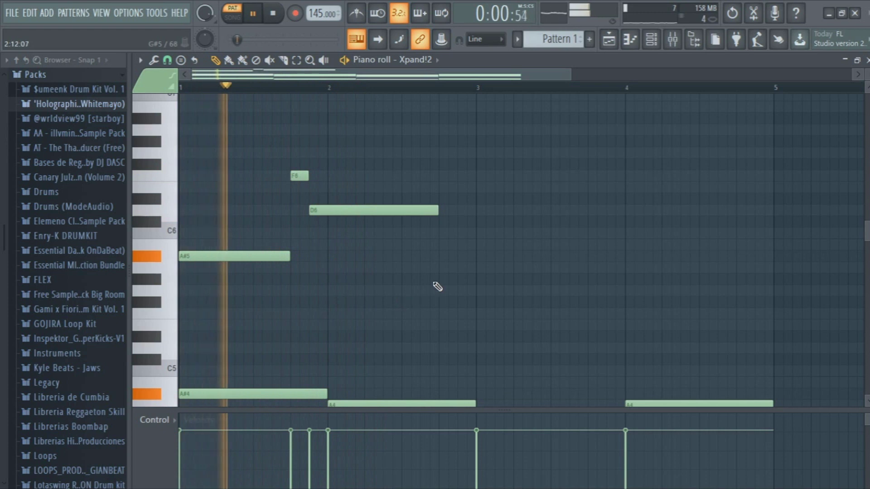
# Step: Play the melody and add a two-step A5 note right after the long D6
pyautogui.press('space')
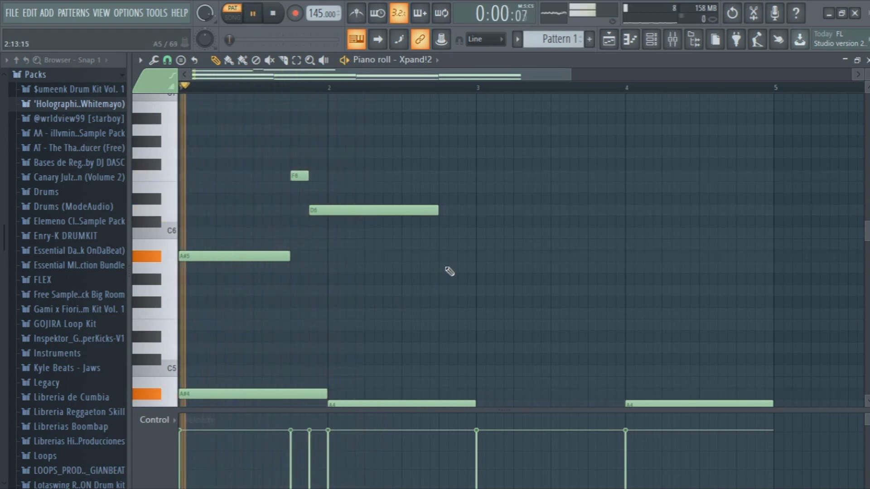
pyautogui.press('space')
pyautogui.click(442, 269)
pyautogui.moveTo(568, 268); pyautogui.dragTo(456, 269)
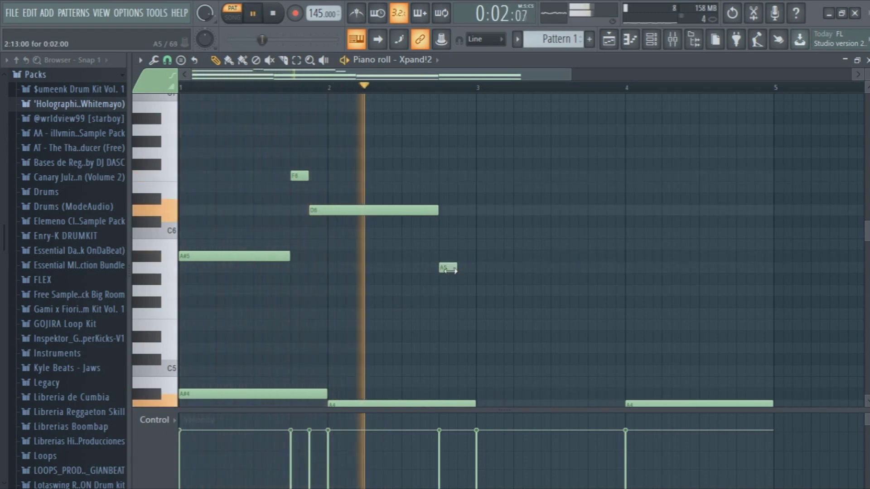
pyautogui.click(462, 245)
pyautogui.press('space')
pyautogui.hotkey('ctrl', 'z')
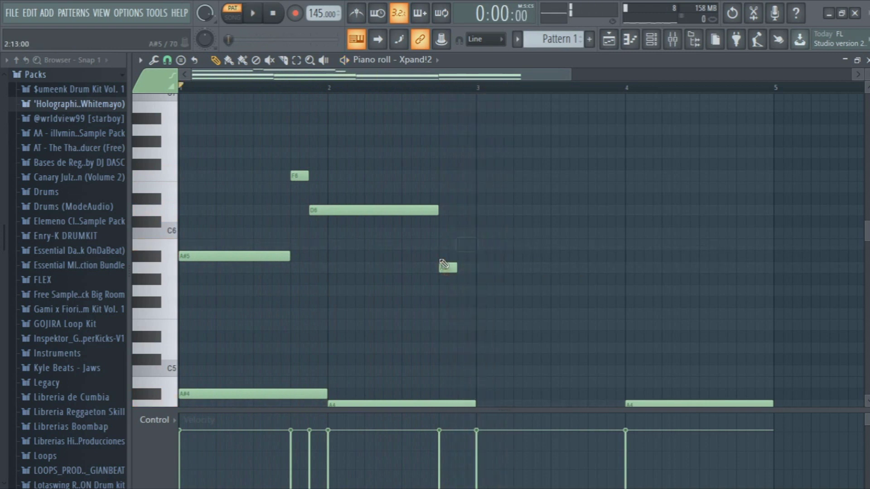
# Step: Add a two-step A#5 note at the end of bar 2 and play the melody so far
pyautogui.press('space')
pyautogui.click(466, 256)
pyautogui.scroll(-1, 472, 305)
pyautogui.press('space')
pyautogui.press('space')
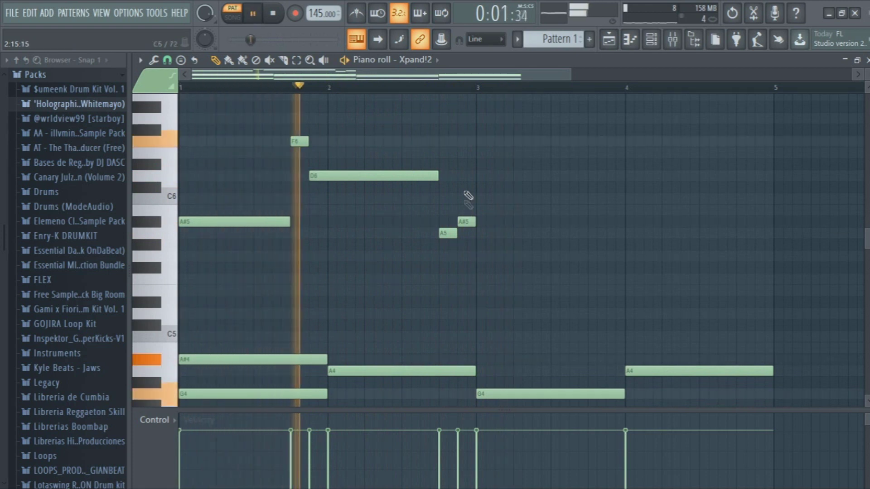
# Step: Place an F6 melody note at the start of bar 3 and lengthen it to about 10 steps
pyautogui.click(486, 141)
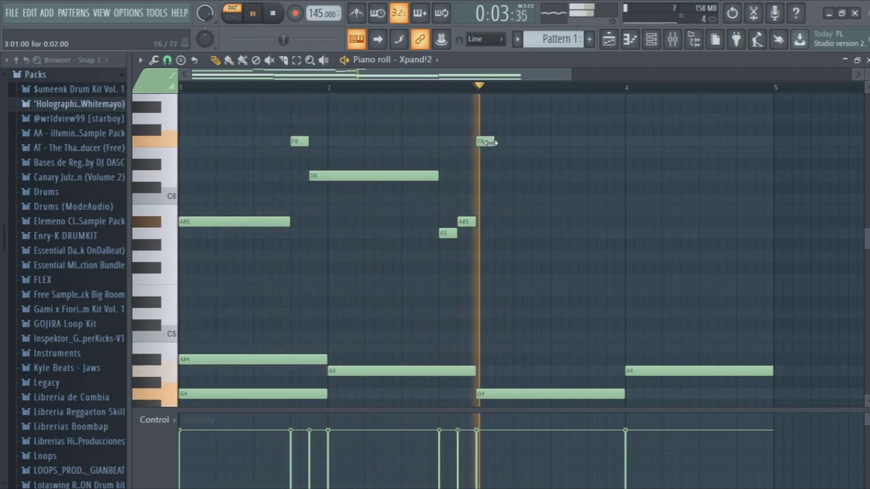
pyautogui.moveTo(492, 142); pyautogui.dragTo(561, 163)
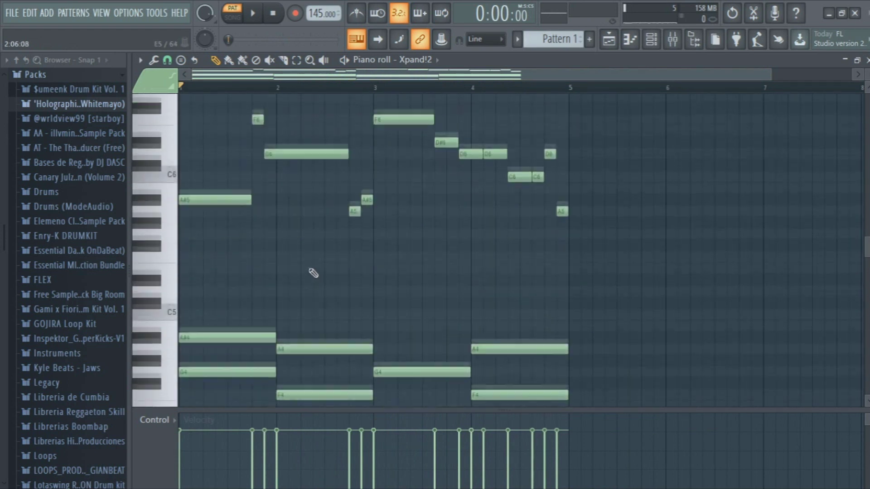
# Step: Play back the complete four-bar pattern of chords and melody
pyautogui.scroll(-1, 310, 271)
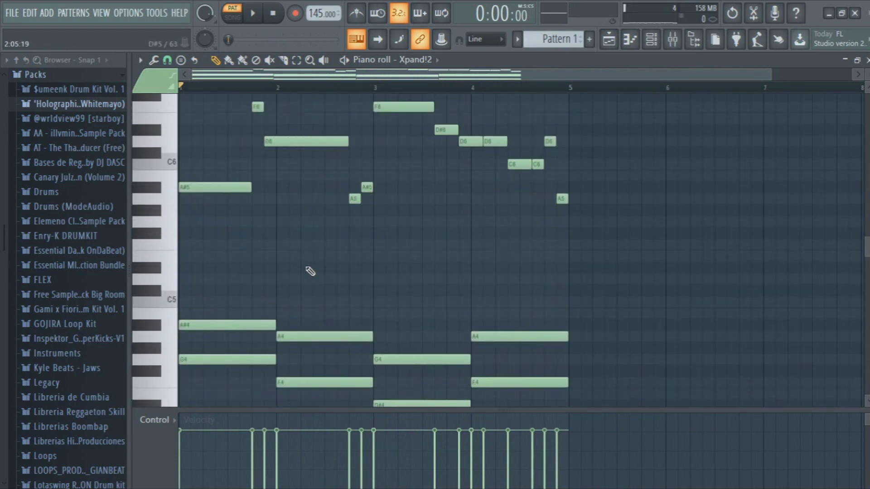
pyautogui.press('space')
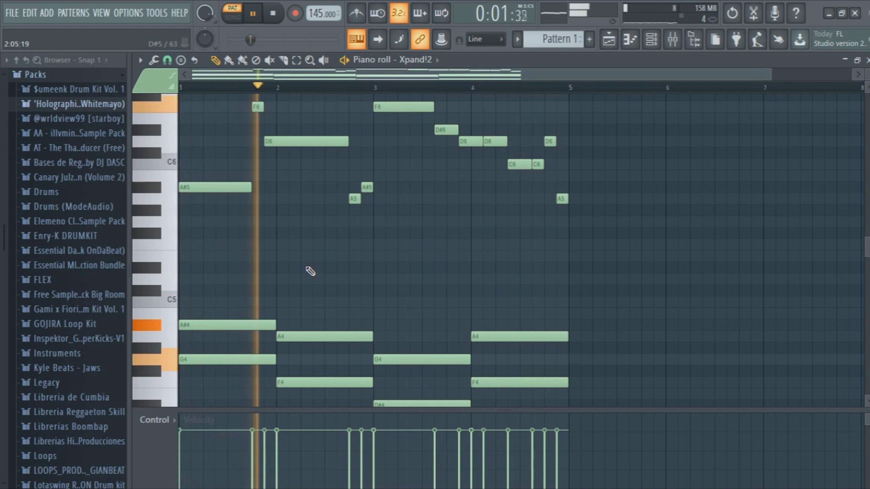
pyautogui.press('space')
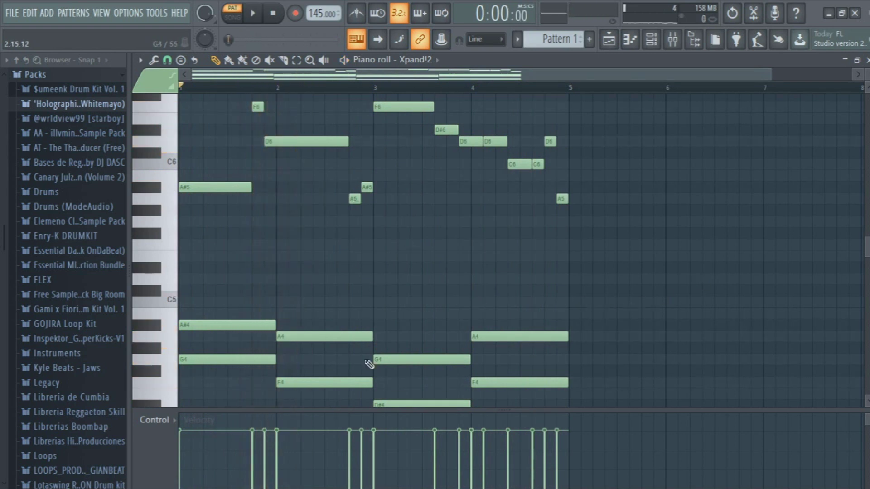
# Step: Select all notes of the pattern and duplicate them into the following four bars
pyautogui.hotkey('ctrl', 'a')
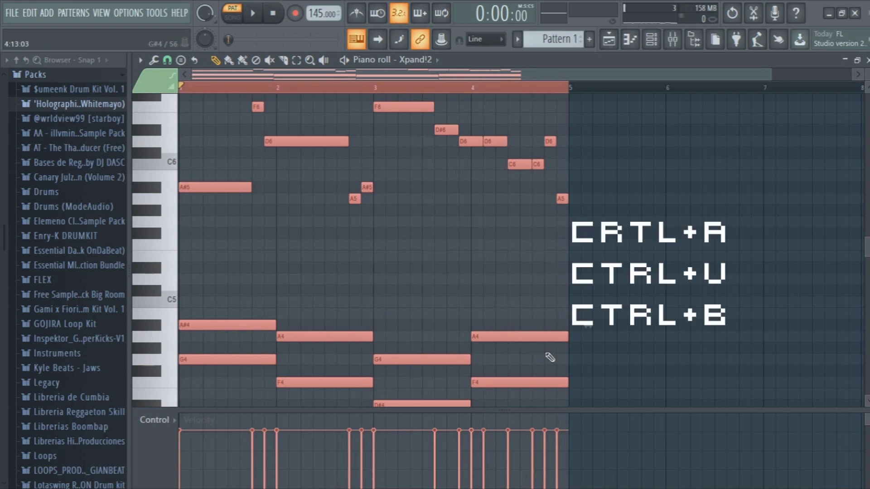
pyautogui.hotkey('ctrl', 'b')
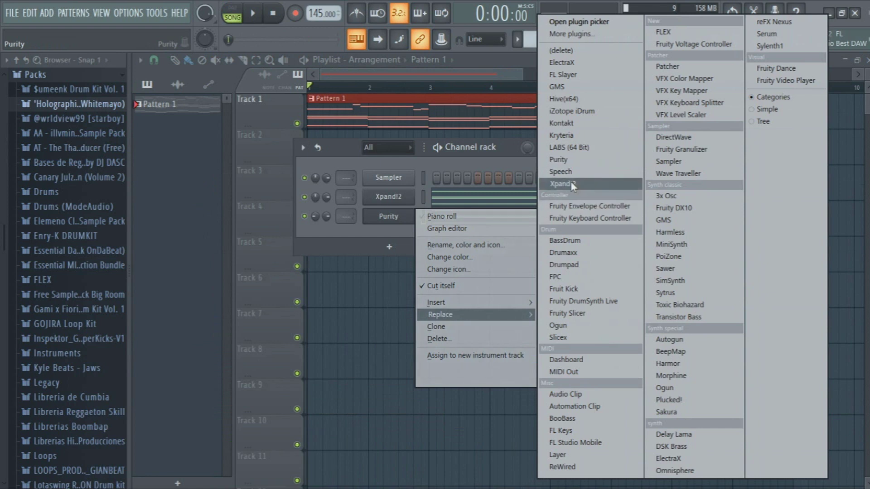
# Step: Replace the Purity channel with a second Xpand!2 and load its PAD - Hollowed Strings preset from the BroBeatzTV bank
pyautogui.click(562, 184)
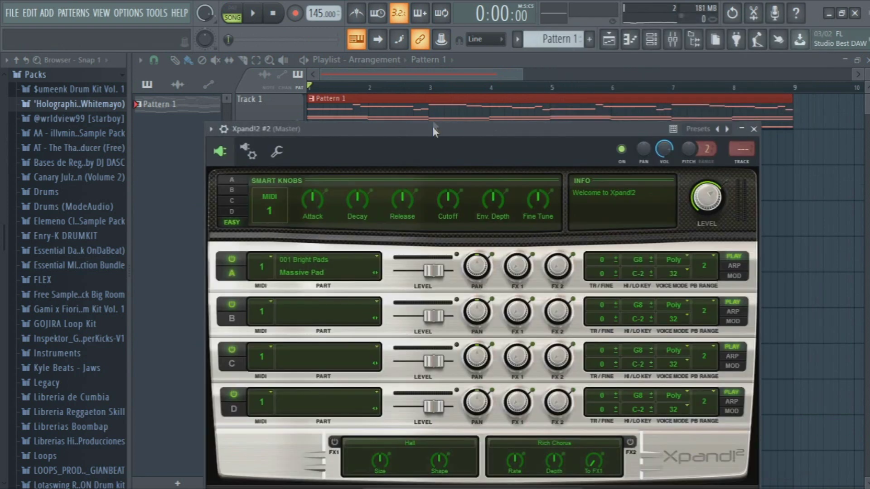
pyautogui.moveTo(435, 129); pyautogui.dragTo(419, 52)
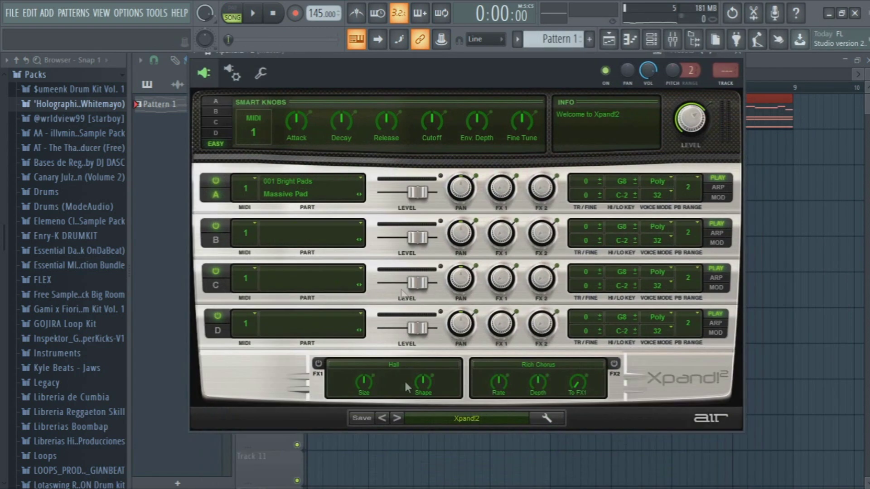
pyautogui.click(460, 413)
pyautogui.moveTo(468, 484)
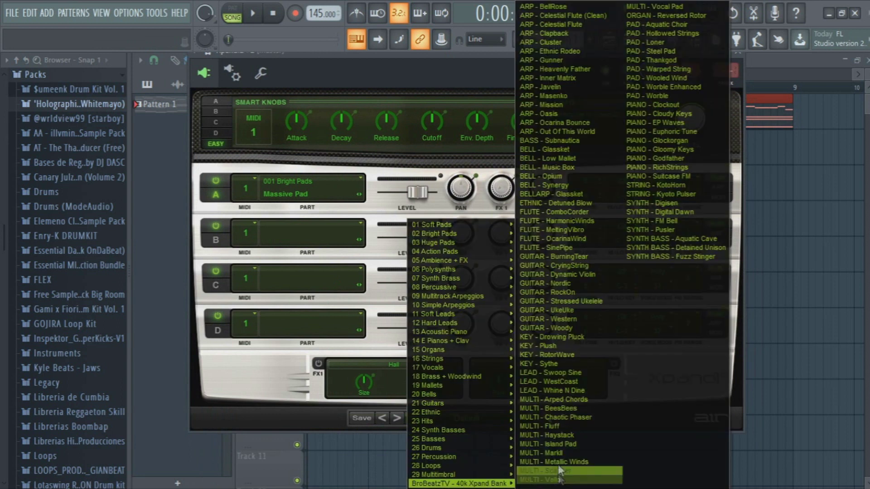
pyautogui.click(659, 33)
# Step: Play back the pattern with the Hollowed Strings layer and close the plugin window
pyautogui.press('space')
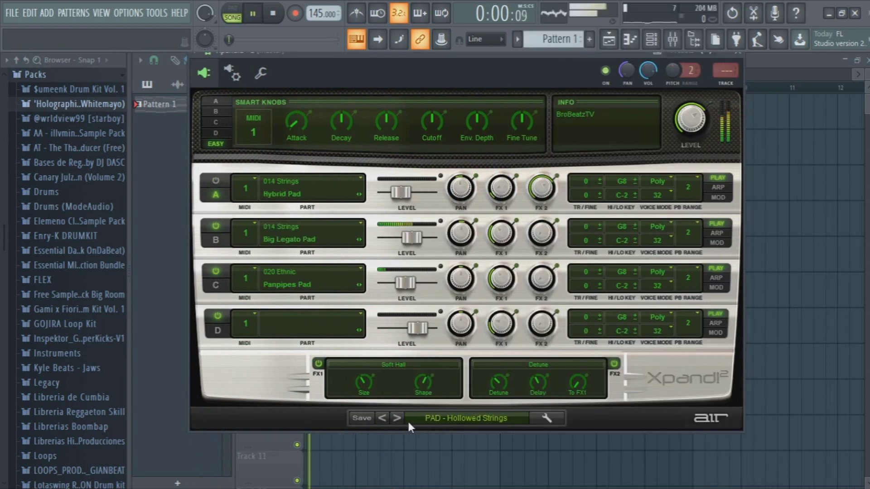
pyautogui.click(738, 55)
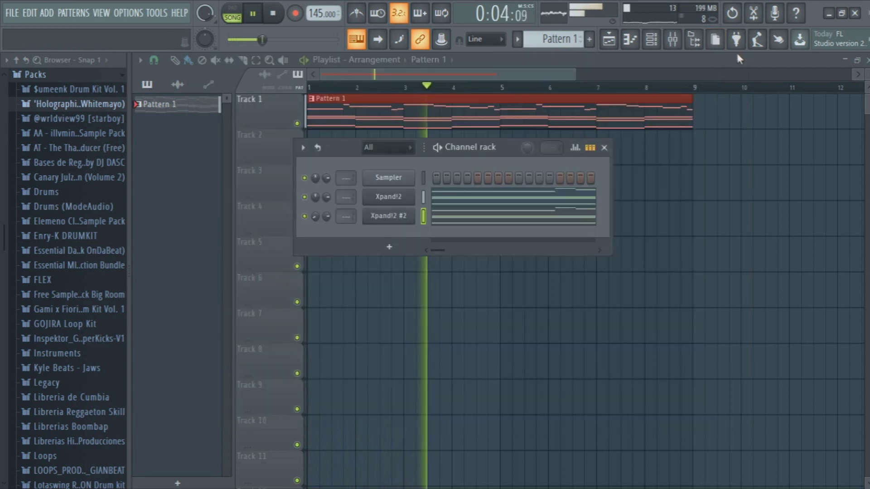
pyautogui.press('space')
pyautogui.click(398, 224)
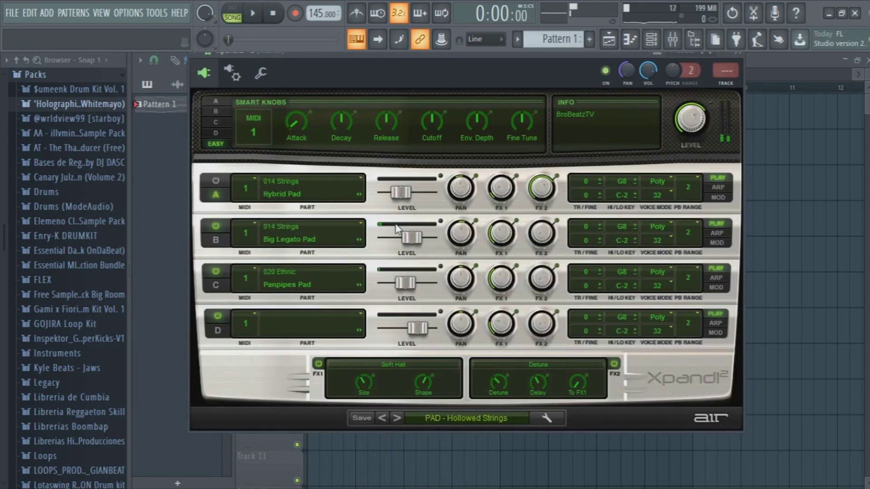
pyautogui.click(738, 55)
pyautogui.click(394, 218)
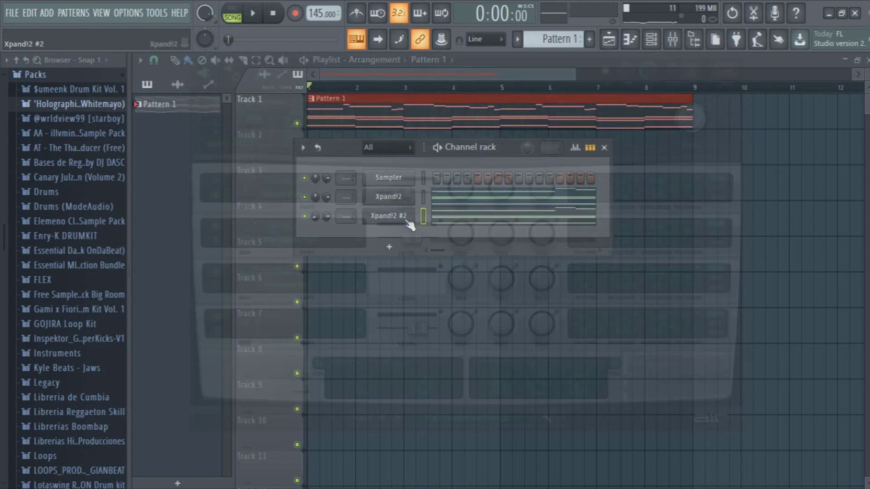
pyautogui.press('Escape')
pyautogui.press('space')
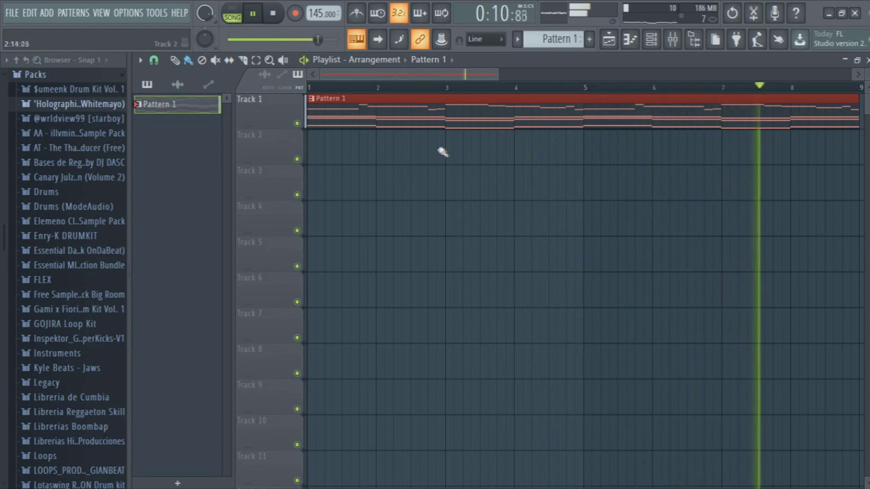
pyautogui.press('space')
# Step: Audition 808 samples from the Lotaswing drum kit, including [LS] bodega, [LS] loop pierre and [LS] pierre carti
pyautogui.click(656, 41)
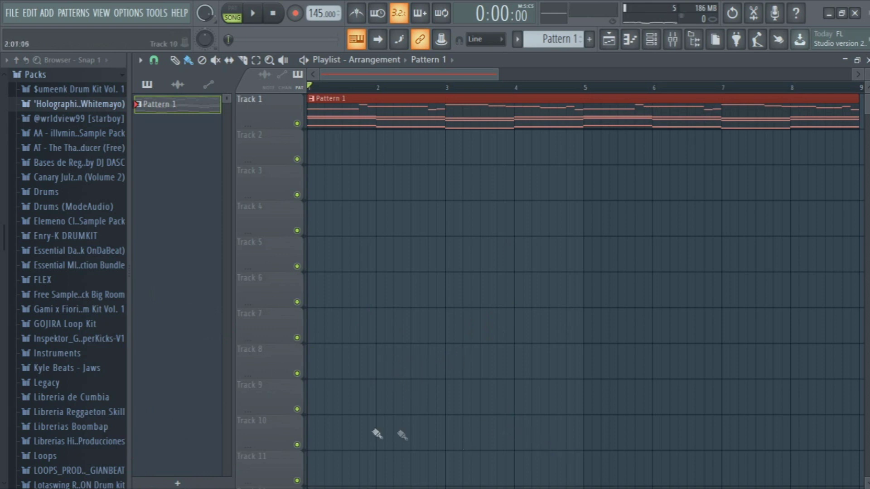
pyautogui.moveTo(3, 245); pyautogui.dragTo(8, 334)
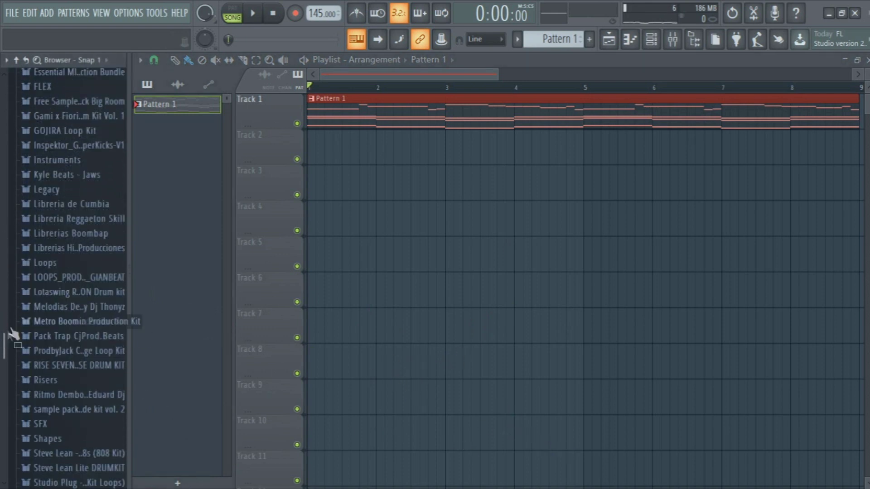
pyautogui.click(36, 295)
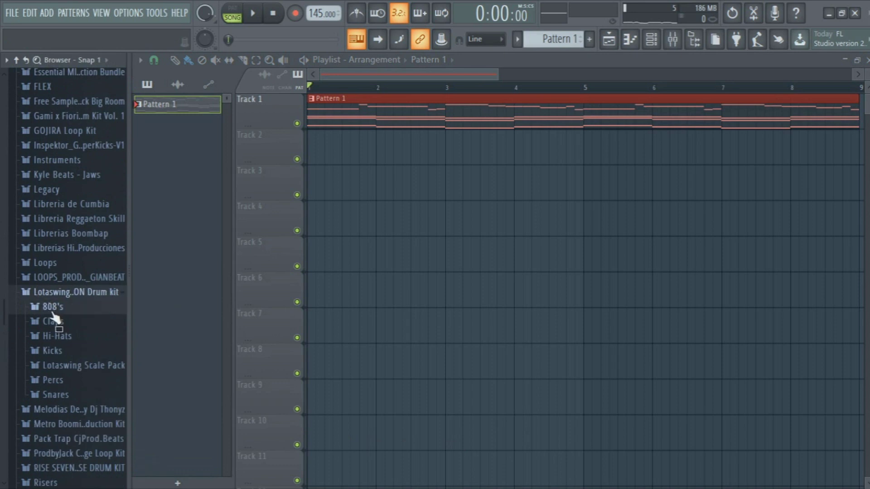
pyautogui.click(53, 311)
pyautogui.click(61, 287)
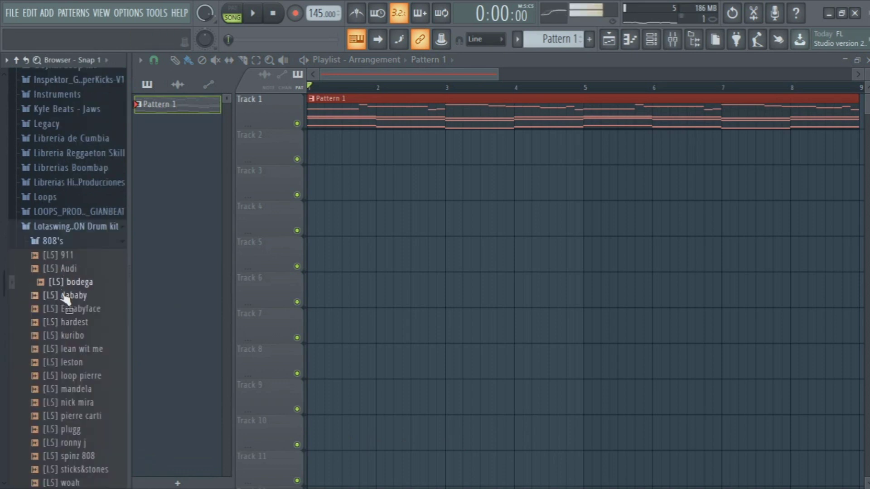
pyautogui.click(67, 351)
pyautogui.click(68, 379)
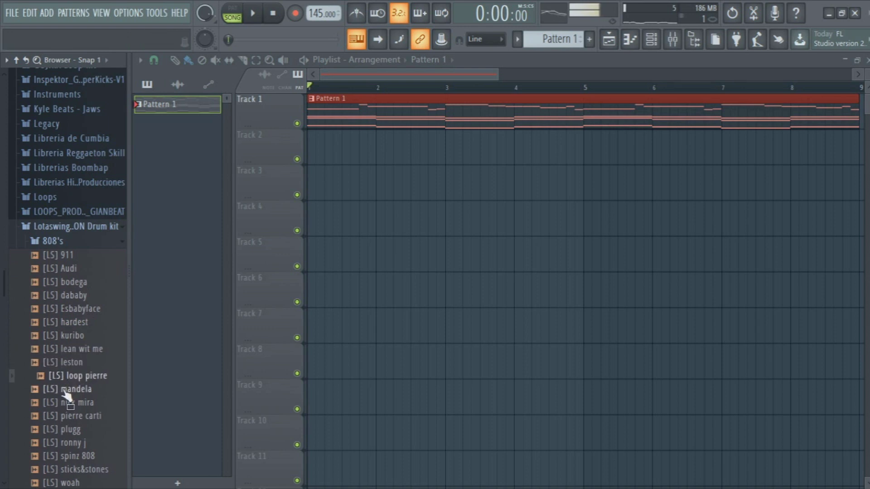
pyautogui.click(74, 418)
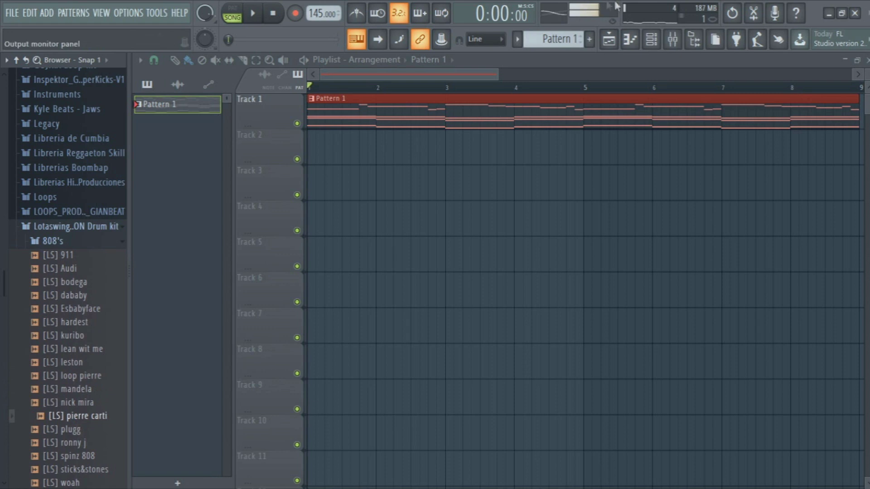
# Step: Add the [LS] pierre carti 808 as a new channel and open its piano roll
pyautogui.click(652, 40)
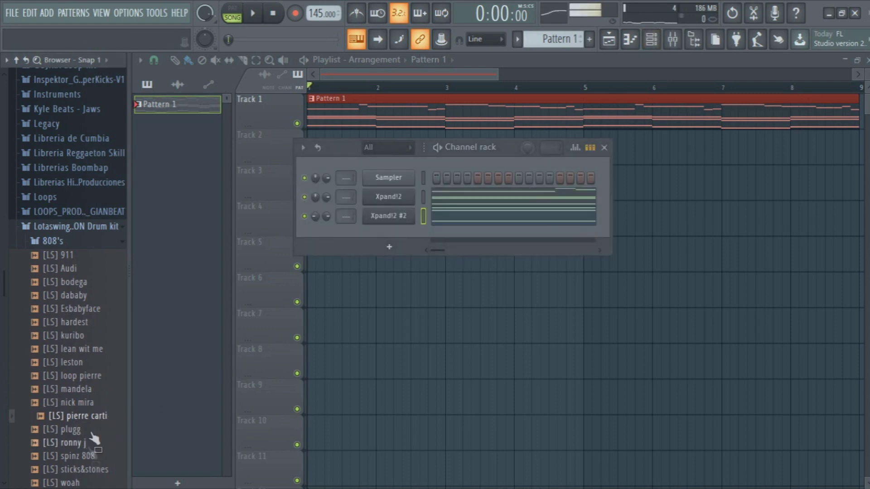
pyautogui.moveTo(124, 402); pyautogui.dragTo(398, 243)
pyautogui.rightClick(399, 235)
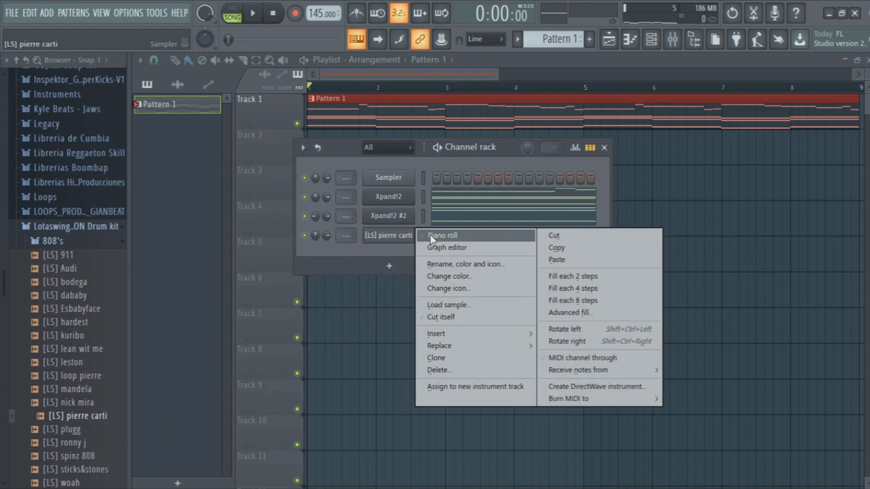
pyautogui.click(415, 242)
pyautogui.click(434, 236)
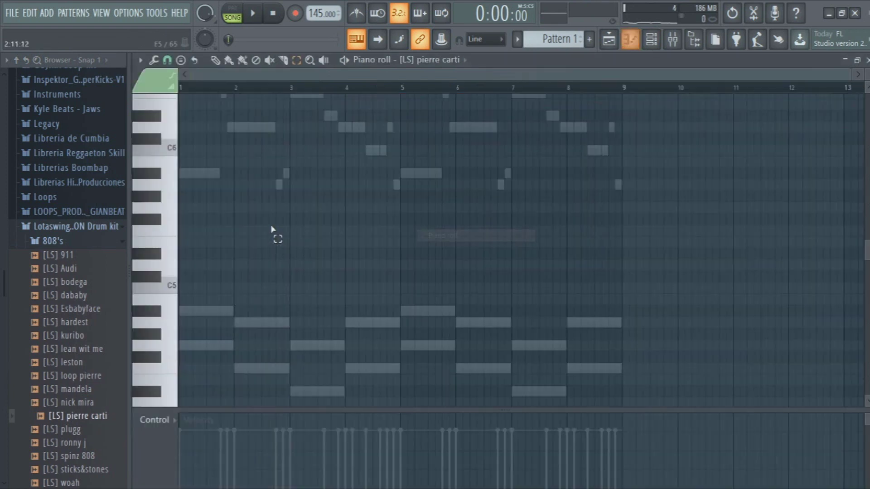
# Step: Lay out one-bar 808 notes G5, F5, D#5 and F5 across bars 1 to 4 and play them back
pyautogui.press('space')
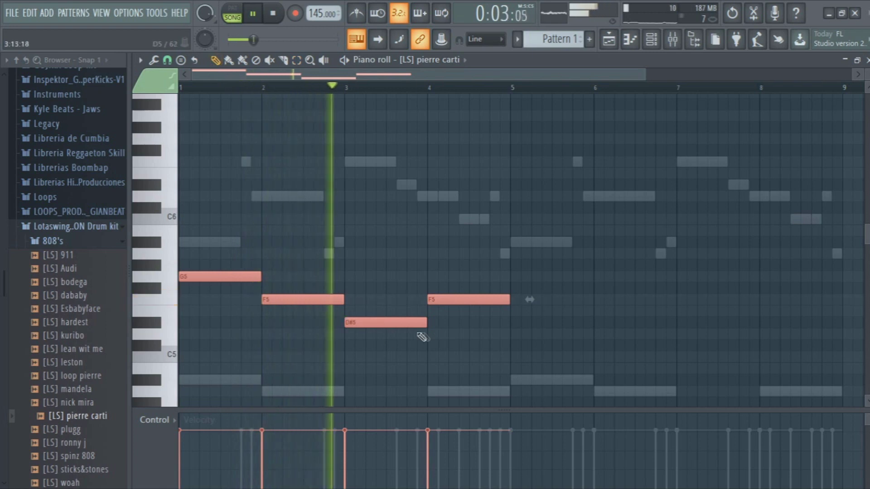
pyautogui.moveTo(642, 72); pyautogui.dragTo(544, 73)
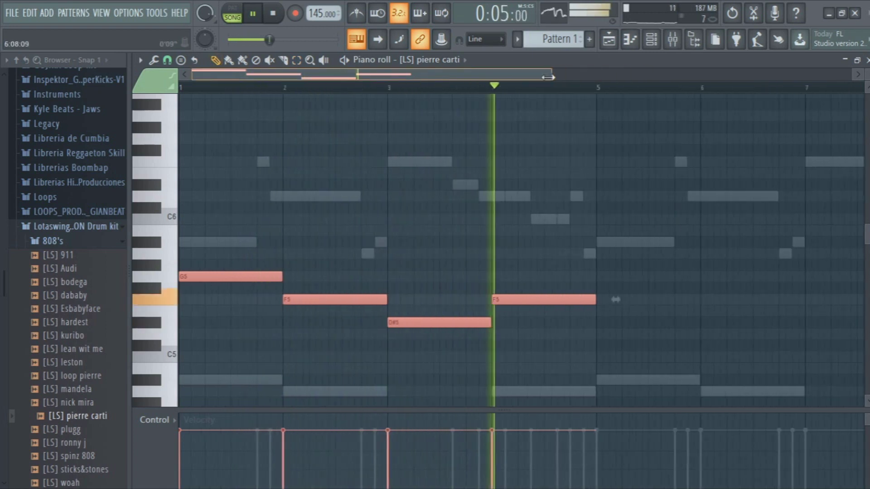
# Step: Slice the bar 1 G5 note after 10 steps and the bar 2 F5 note after 6 and 12 steps
pyautogui.click(284, 59)
pyautogui.press('space')
pyautogui.moveTo(538, 73); pyautogui.dragTo(482, 73)
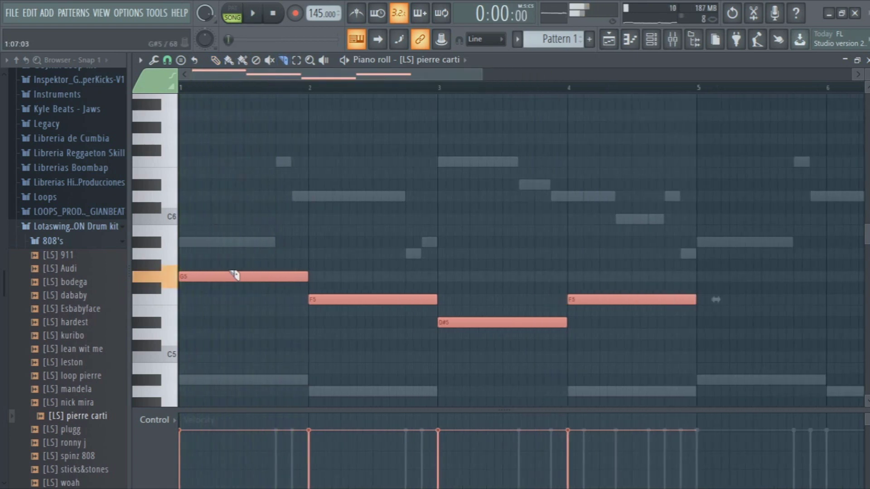
pyautogui.press('space')
pyautogui.press('space')
pyautogui.moveTo(260, 290); pyautogui.dragTo(259, 267)
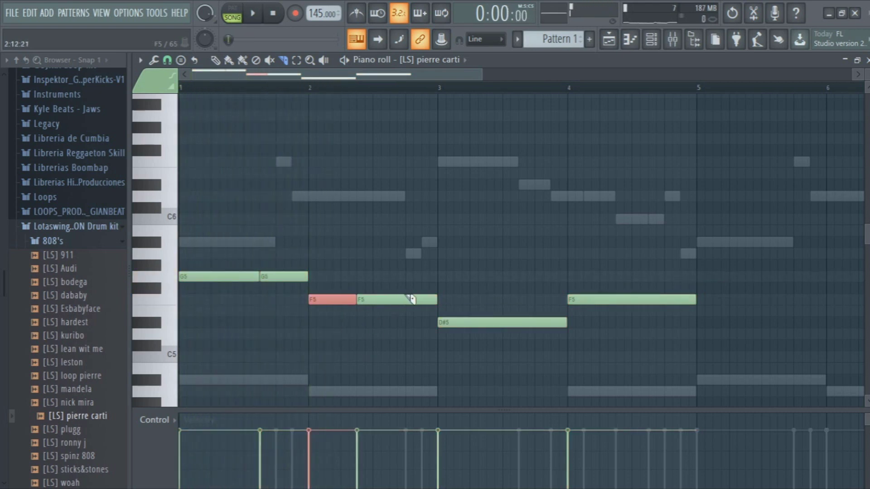
pyautogui.moveTo(407, 316); pyautogui.dragTo(410, 316)
# Step: Slice the bar 3 D#5 note after 6 steps and the bar 4 F5 note after 10 steps, checking with playback
pyautogui.press('space')
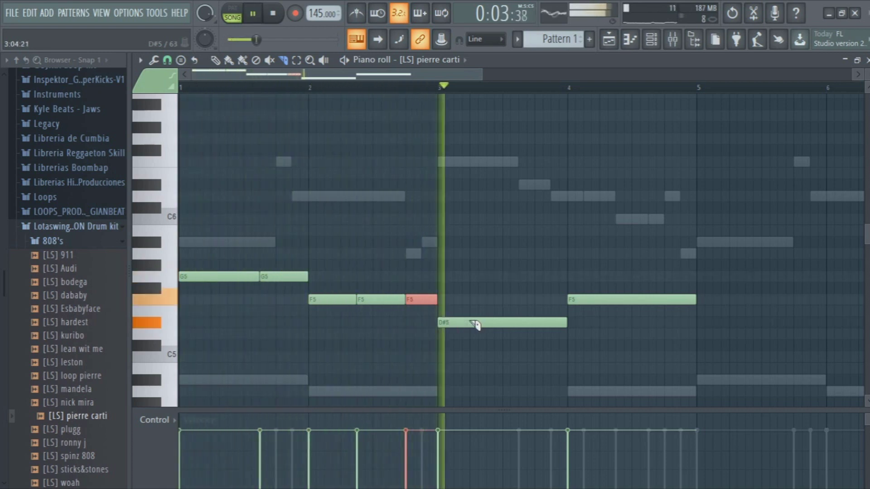
pyautogui.press('space')
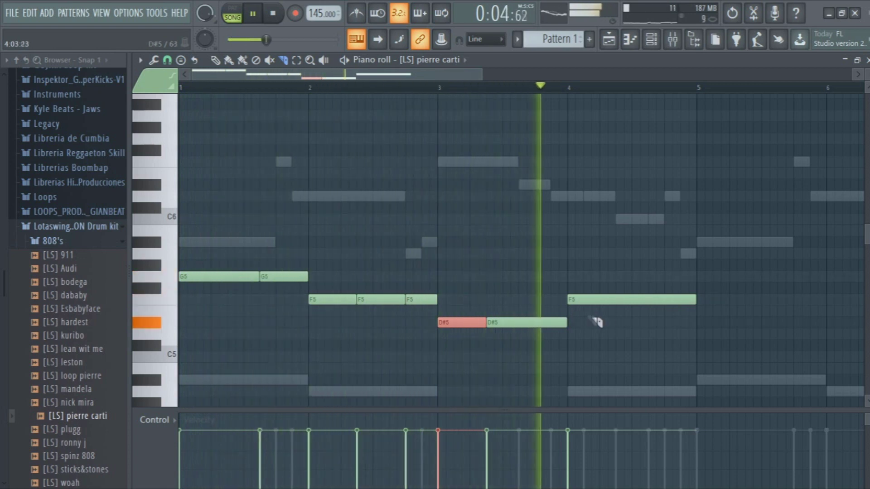
pyautogui.moveTo(656, 295); pyautogui.dragTo(657, 331)
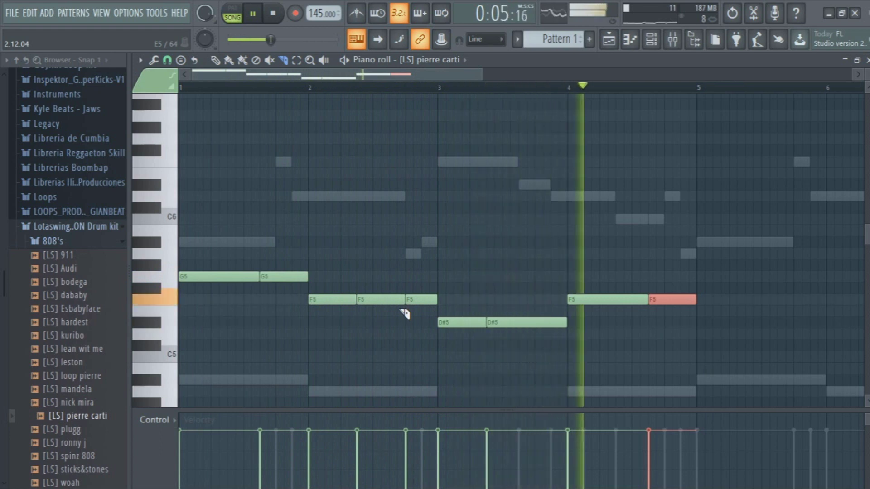
pyautogui.press('space')
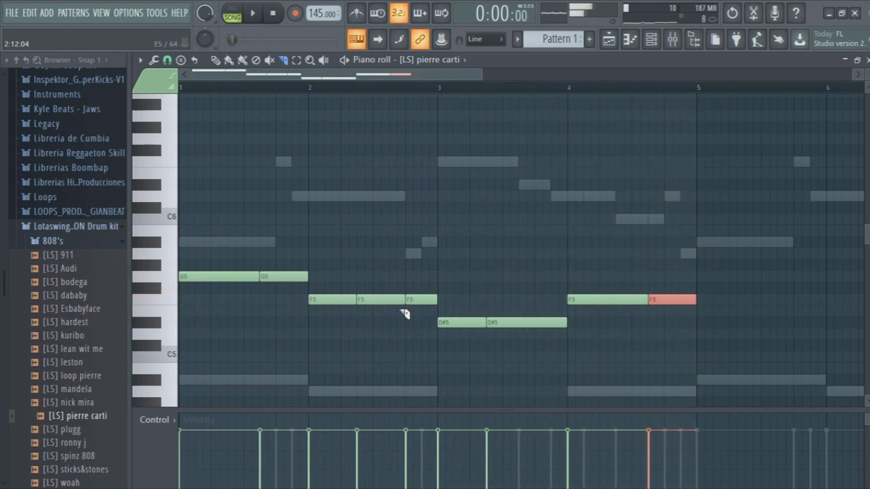
# Step: Play back the sliced 808 line and replace the channel's sample with [LS] nick mira
pyautogui.scroll(-2, 325, 340)
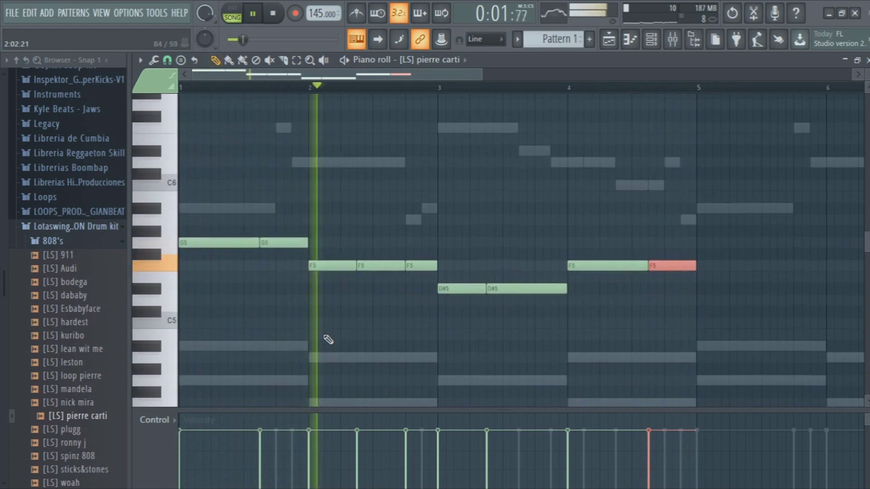
pyautogui.press('space')
pyautogui.press('space')
pyautogui.press('space')
pyautogui.moveTo(223, 211); pyautogui.dragTo(221, 241)
pyautogui.press('space')
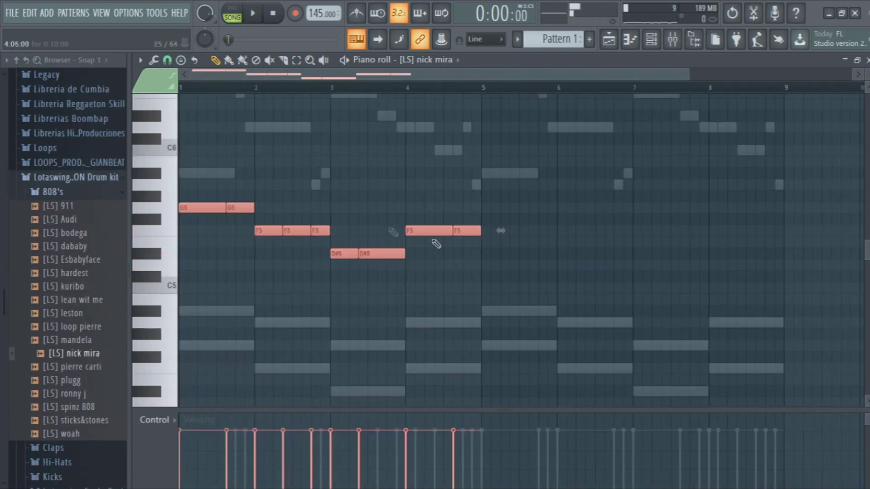
# Step: Select the 808 notes in bars 1 to 4 and duplicate them into bars 5 to 8
pyautogui.hotkey('ctrl', 'a')
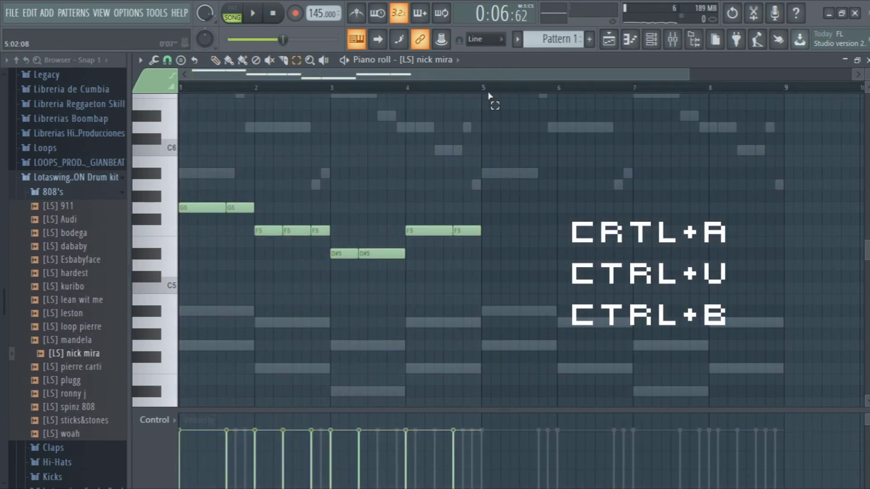
pyautogui.moveTo(483, 94); pyautogui.dragTo(82, 100)
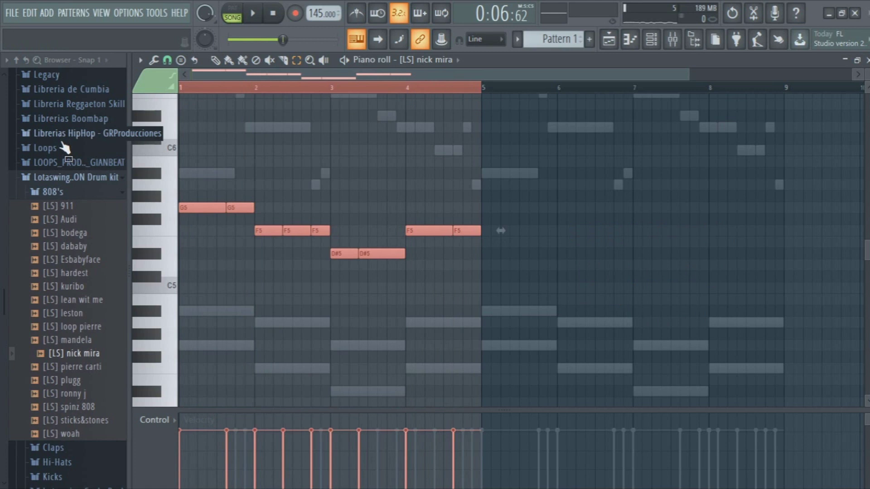
pyautogui.hotkey('ctrl', 'b')
pyautogui.click(494, 90)
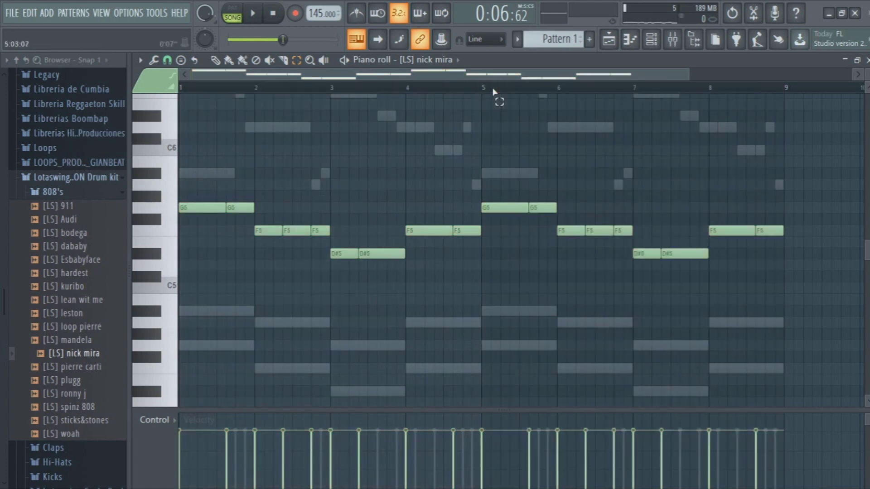
# Step: Delete the middle F5 note in bar 6, lengthen the bar's first F5 to 12 steps and play from there
pyautogui.moveTo(675, 81); pyautogui.dragTo(436, 129)
pyautogui.rightClick(354, 231)
pyautogui.moveTo(336, 231); pyautogui.dragTo(372, 231)
pyautogui.press('space')
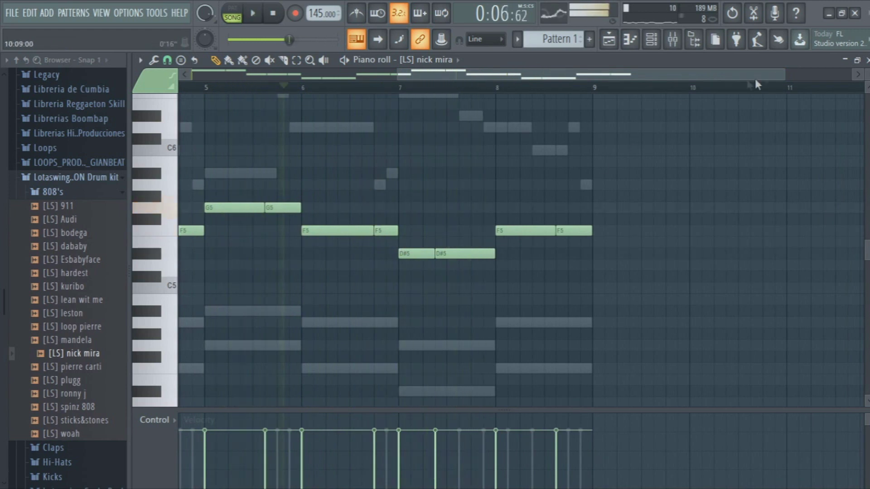
# Step: Remove the short last F5 of bar 6, place a two-step F6 note at the end of the bar and play it back
pyautogui.keyDown('ctrl'); pyautogui.scroll(2, 537, 172); pyautogui.keyUp('ctrl')
pyautogui.scroll(3, 537, 173)
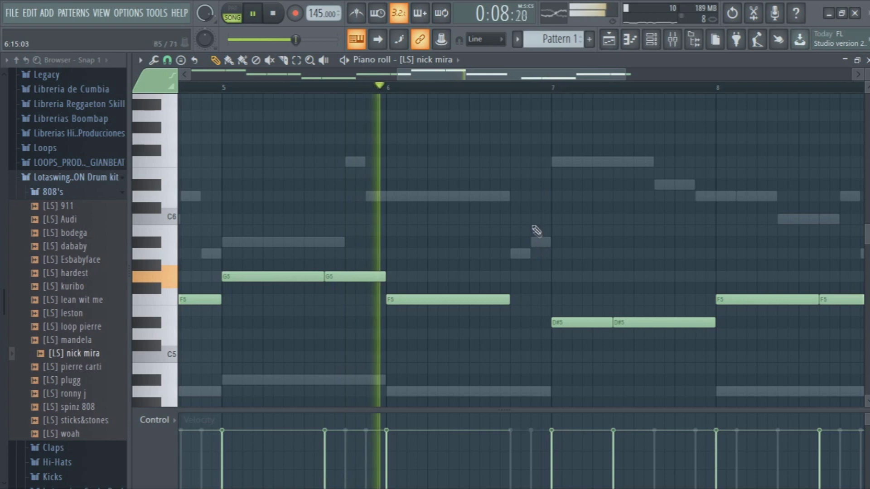
pyautogui.click(538, 173)
pyautogui.press('space')
pyautogui.click(541, 162)
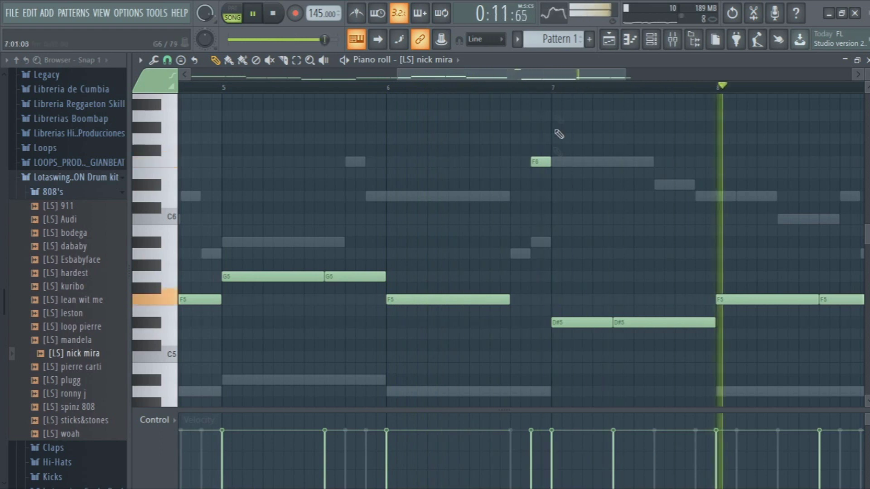
pyautogui.moveTo(629, 73); pyautogui.dragTo(515, 55)
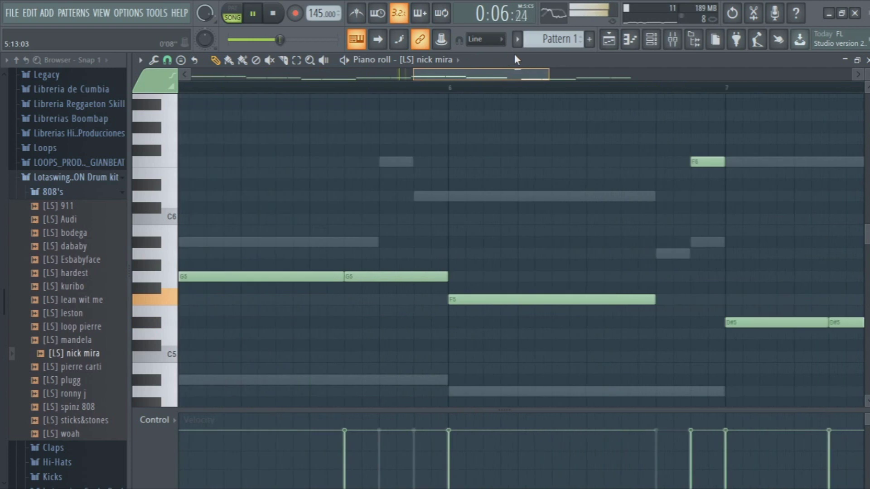
pyautogui.moveTo(515, 54); pyautogui.dragTo(647, 80)
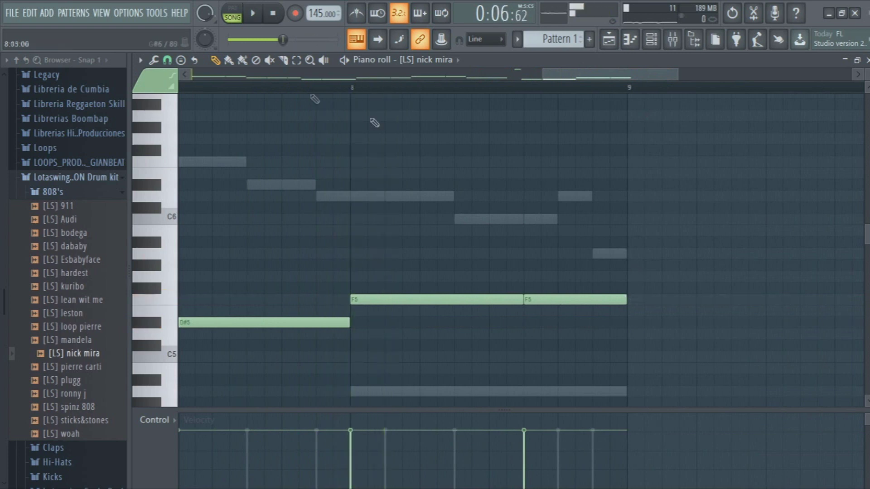
# Step: Solo the [LS] nick mira channel and play back its 808 line over all eight bars
pyautogui.click(651, 40)
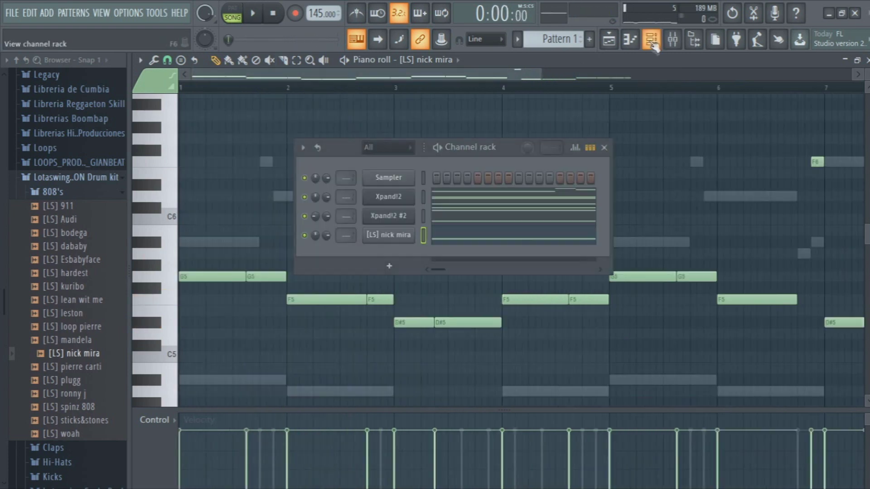
pyautogui.rightClick(312, 239)
pyautogui.press('Escape')
pyautogui.click(363, 77)
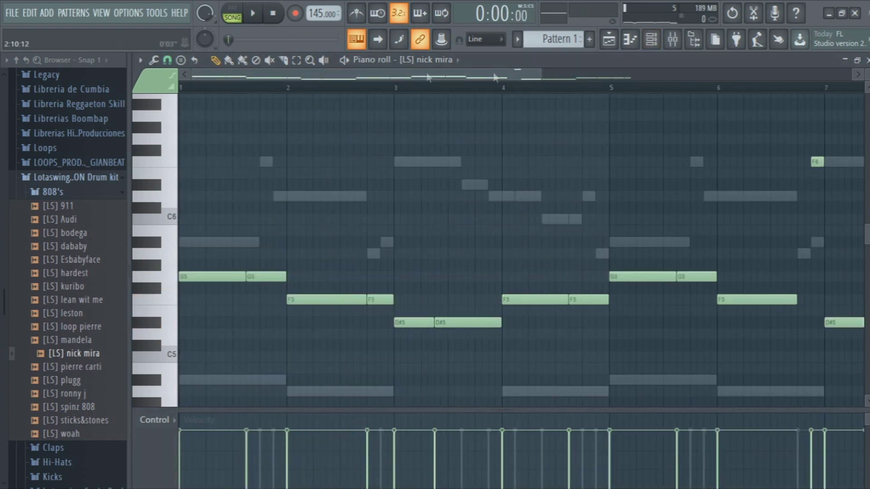
pyautogui.moveTo(547, 78); pyautogui.dragTo(714, 78)
pyautogui.press('space')
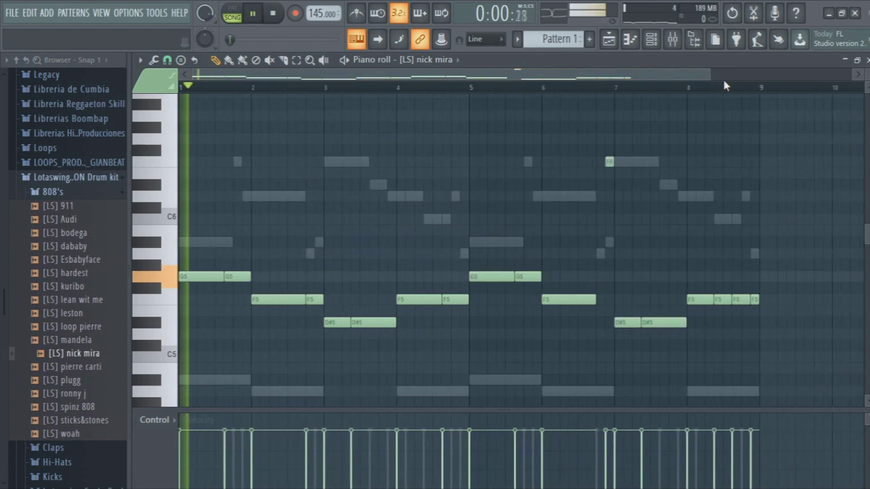
pyautogui.scroll(-4, 588, 156)
pyautogui.scroll(3, 587, 156)
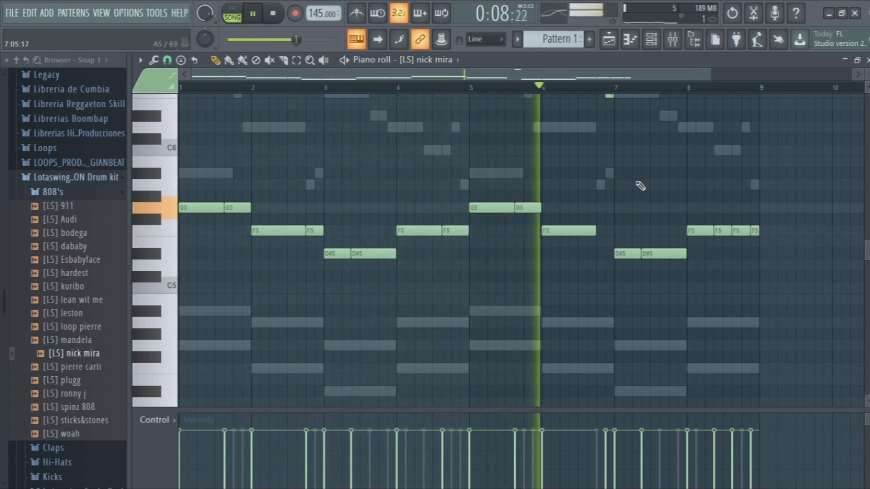
pyautogui.scroll(3, 640, 186)
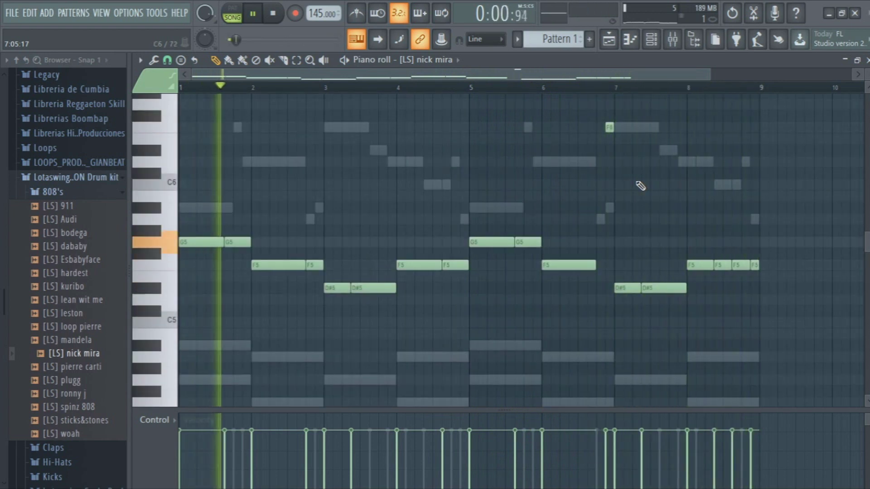
pyautogui.press('space')
# Step: Return to the playlist and take the [LS] nick mira channel off solo
pyautogui.click(609, 39)
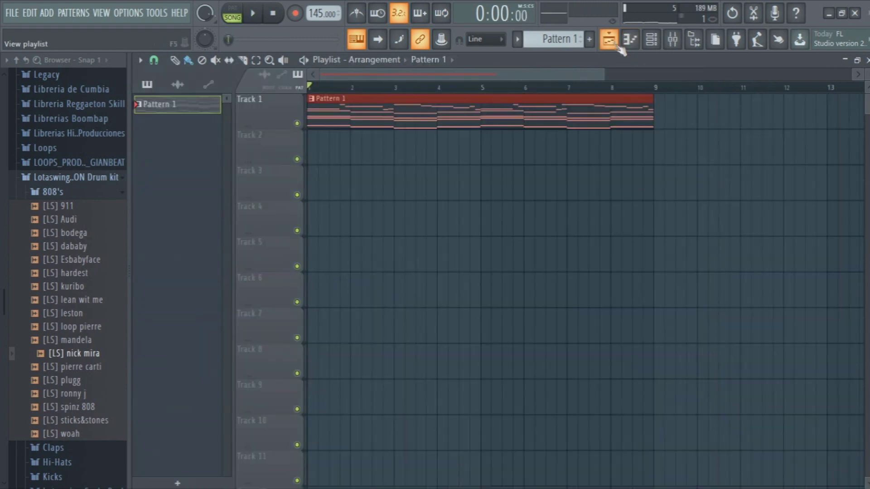
pyautogui.click(651, 40)
pyautogui.rightClick(303, 240)
pyautogui.press('Escape')
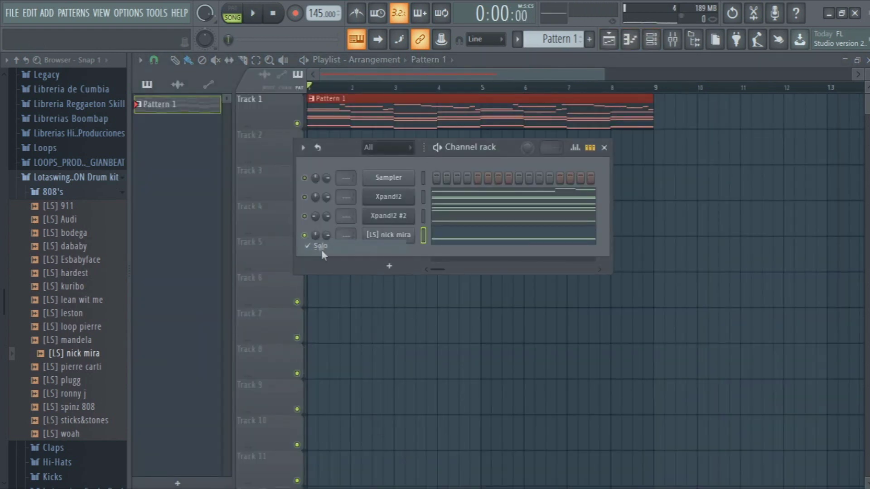
pyautogui.press('F6')
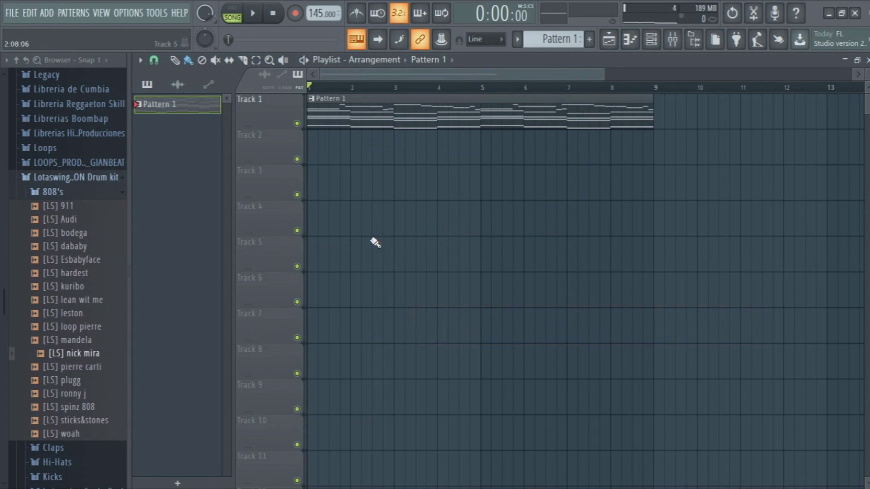
# Step: Collapse the 808's folder and open the Claps folder of the 'Holographic' Drum-FX Kit in the browser
pyautogui.click(87, 197)
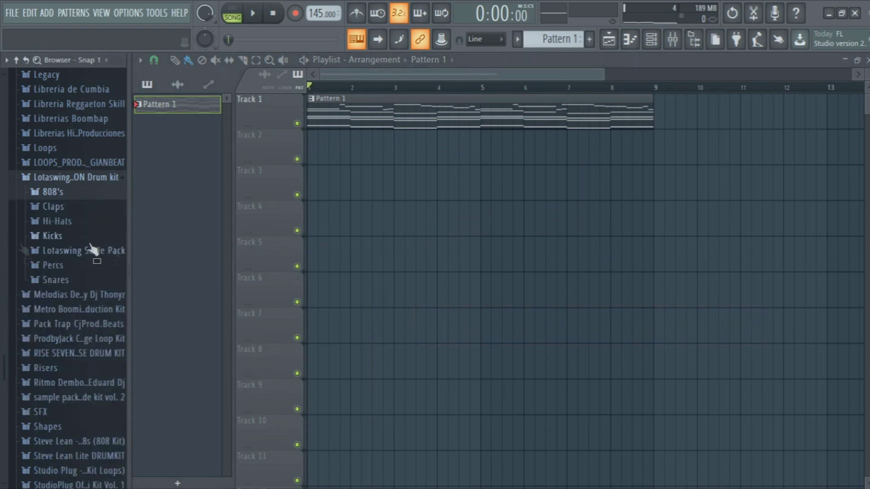
pyautogui.moveTo(2, 376); pyautogui.dragTo(21, 199)
pyautogui.click(79, 271)
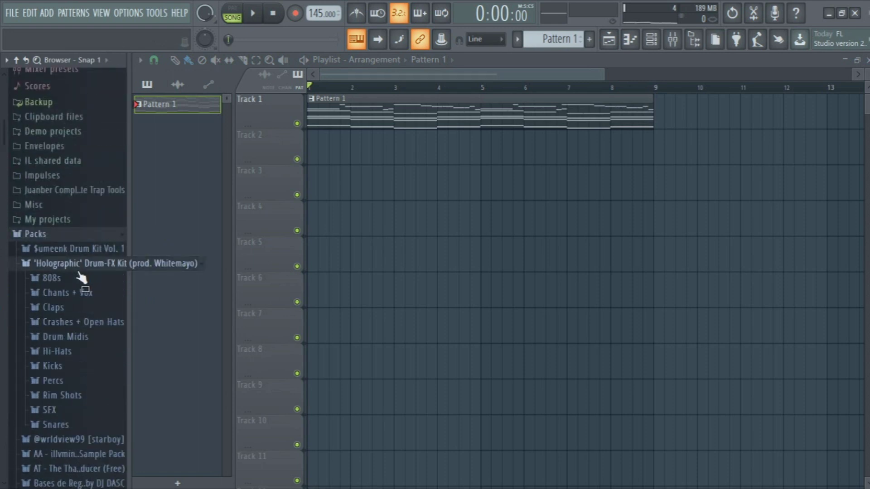
pyautogui.click(58, 308)
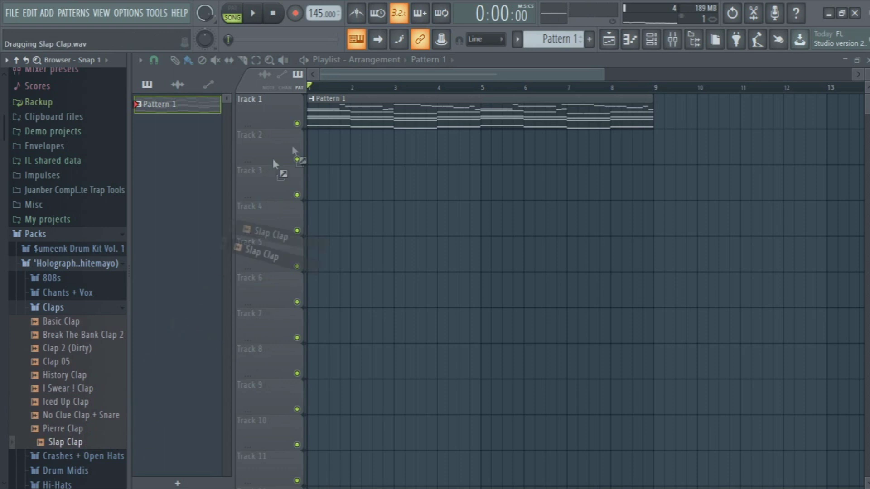
# Step: Try Slap Clap on beat 3 of bars 1 to 4 on track 2 during playback and delete the clips
pyautogui.moveTo(327, 145); pyautogui.dragTo(328, 145)
pyautogui.press('space')
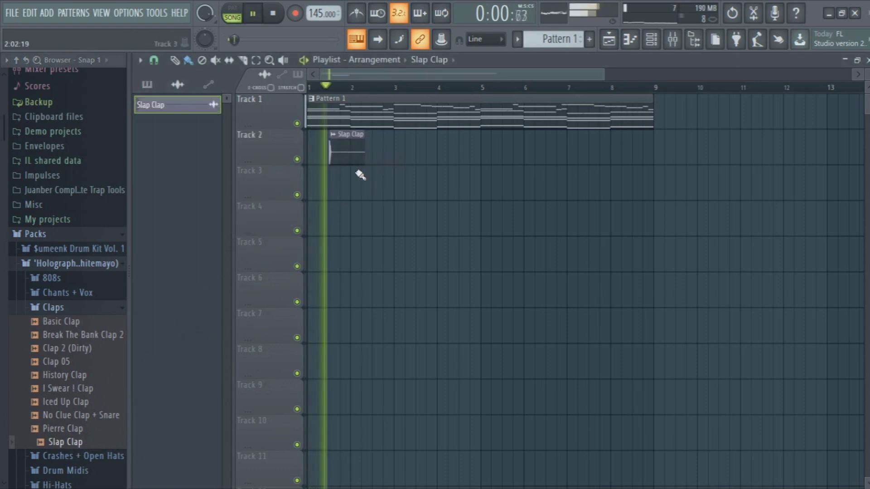
pyautogui.click(377, 156)
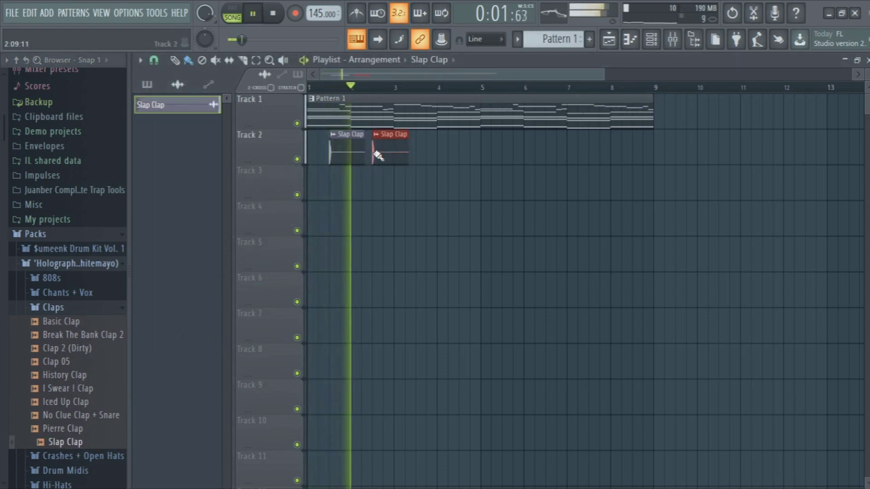
pyautogui.click(423, 159)
pyautogui.click(461, 160)
pyautogui.rightClick(477, 158)
pyautogui.press('space')
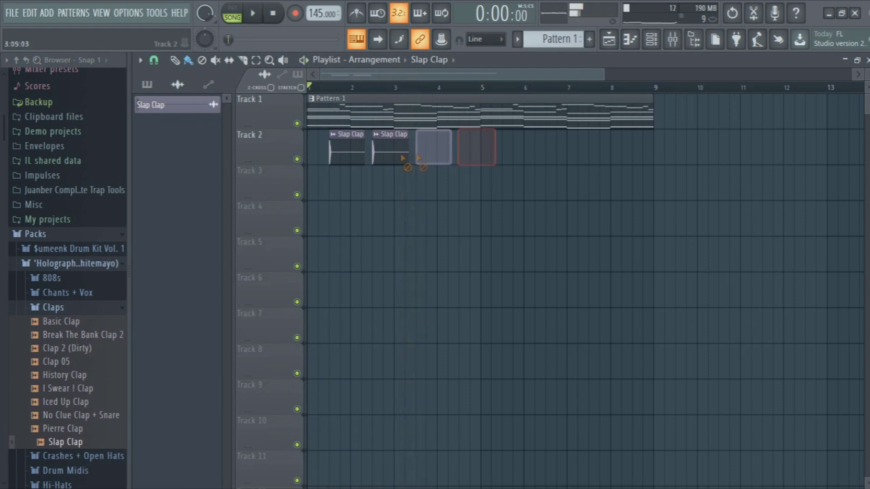
# Step: Place Iced Up Clap on track 2 at beat 3 of each bar from 1 to 8
pyautogui.moveTo(604, 76); pyautogui.dragTo(411, 78)
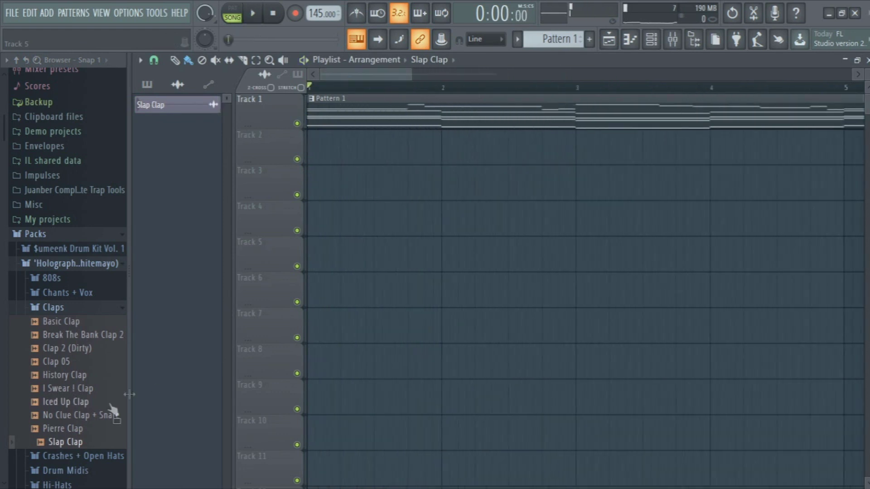
pyautogui.moveTo(362, 186); pyautogui.dragTo(326, 151)
pyautogui.press('space')
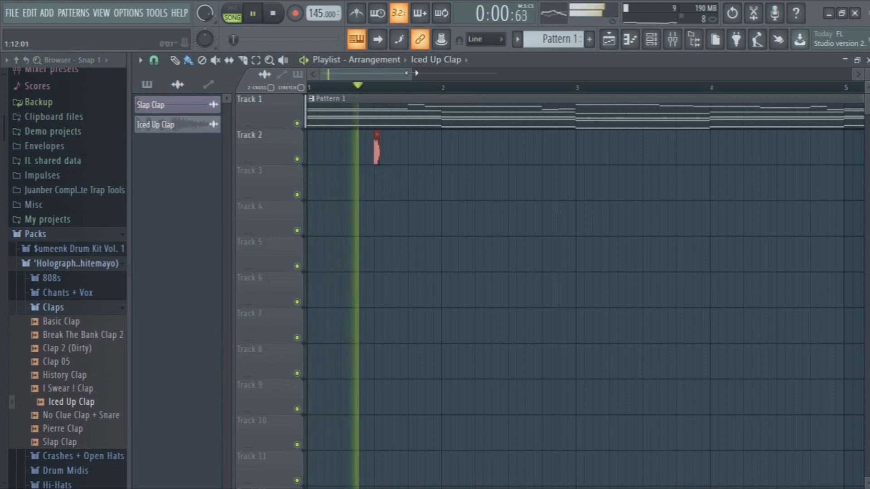
pyautogui.moveTo(411, 75); pyautogui.dragTo(507, 74)
pyautogui.click(407, 151)
pyautogui.click(471, 159)
pyautogui.click(535, 159)
pyautogui.click(600, 159)
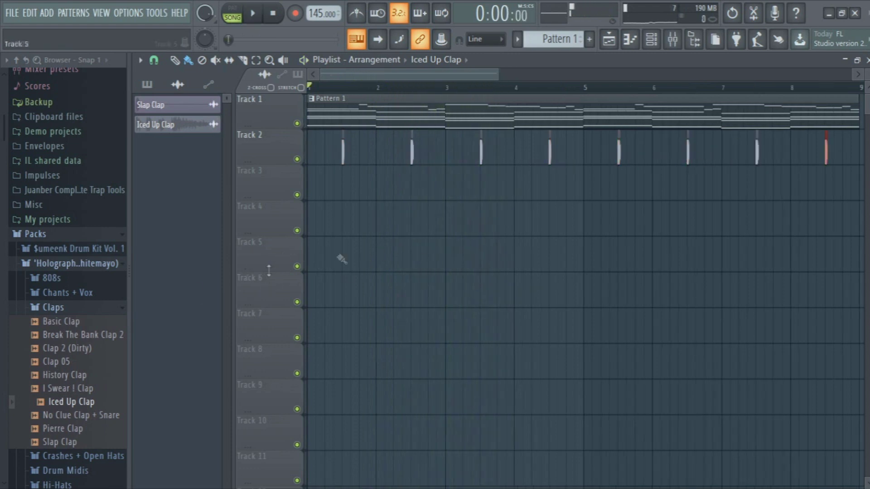
# Step: Load Izak Hat from the kit's Hi-Hats folder, fill bars 1 to 4 with short C5 notes every two steps and play them
pyautogui.click(110, 313)
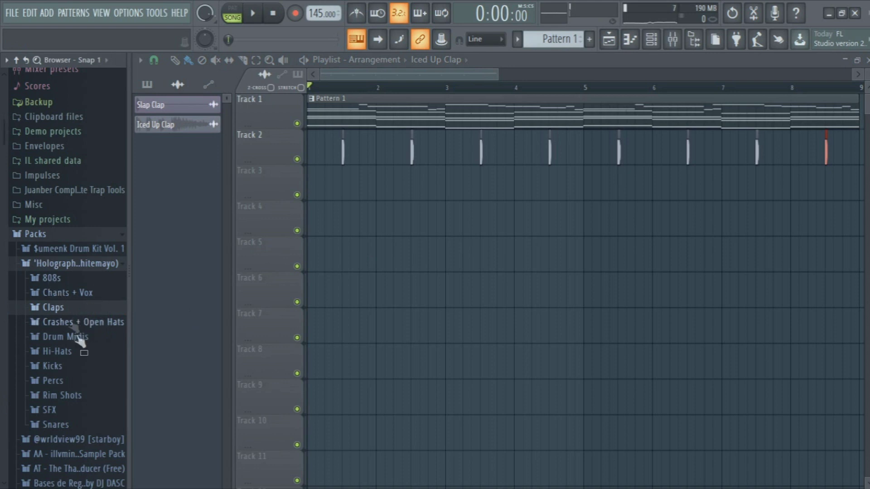
pyautogui.click(57, 351)
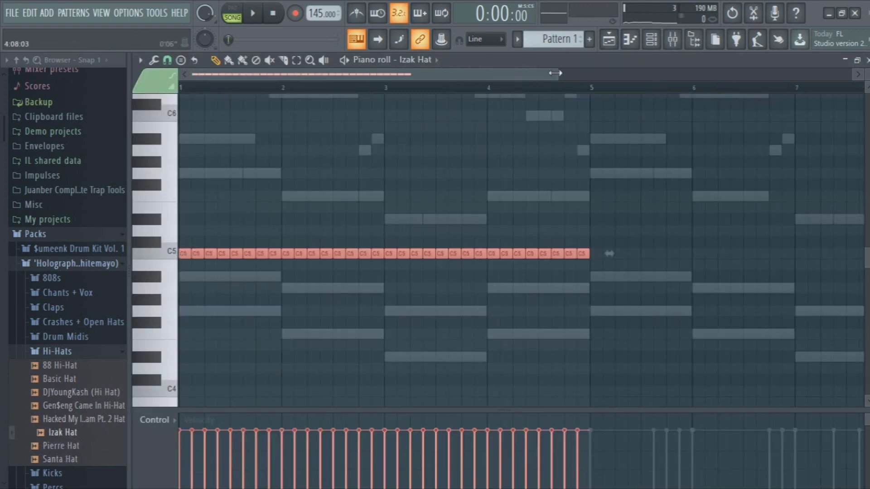
pyautogui.moveTo(555, 73); pyautogui.dragTo(456, 73)
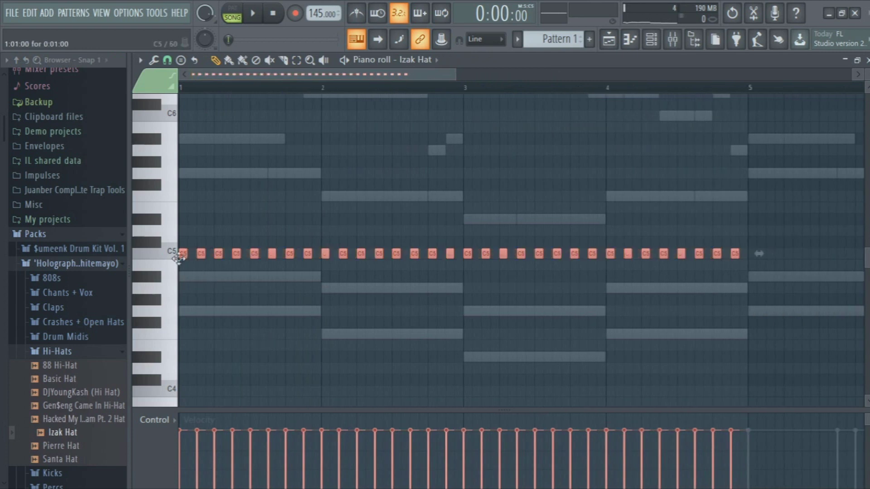
pyautogui.scroll(4, 179, 257)
pyautogui.press('space')
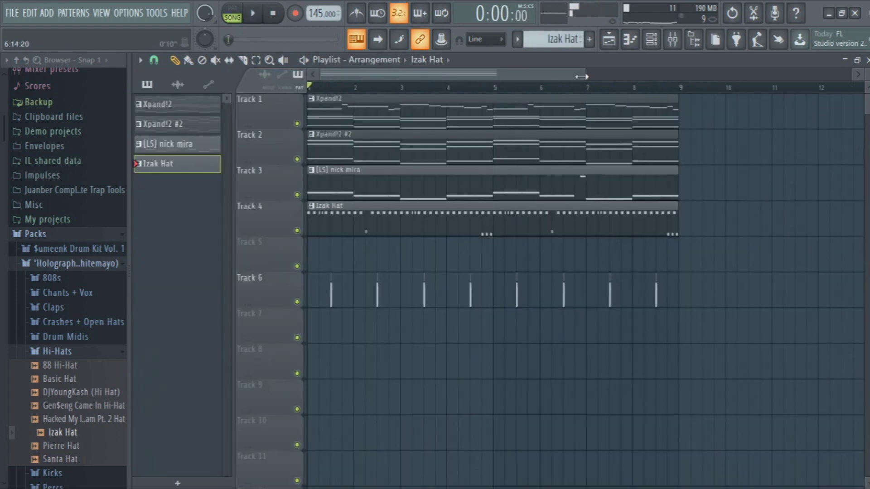
# Step: Play back the arrangement with the Izak Hat pattern and the claps
pyautogui.moveTo(582, 77); pyautogui.dragTo(503, 77)
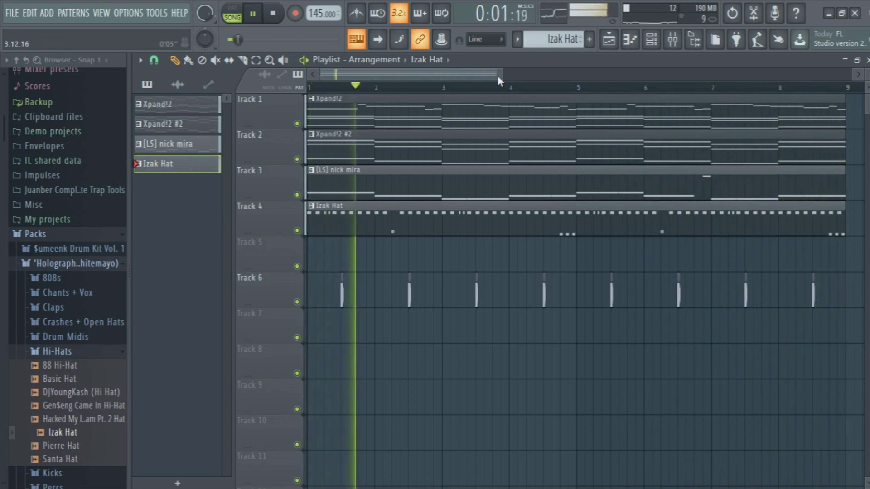
pyautogui.moveTo(502, 74); pyautogui.dragTo(499, 73)
pyautogui.press('space')
# Step: Replace the kick on track 5 with [LS] side kick and add hits on beats 1 and 4 of bar 2 and steps 1 and 7 of bar 3
pyautogui.click(105, 355)
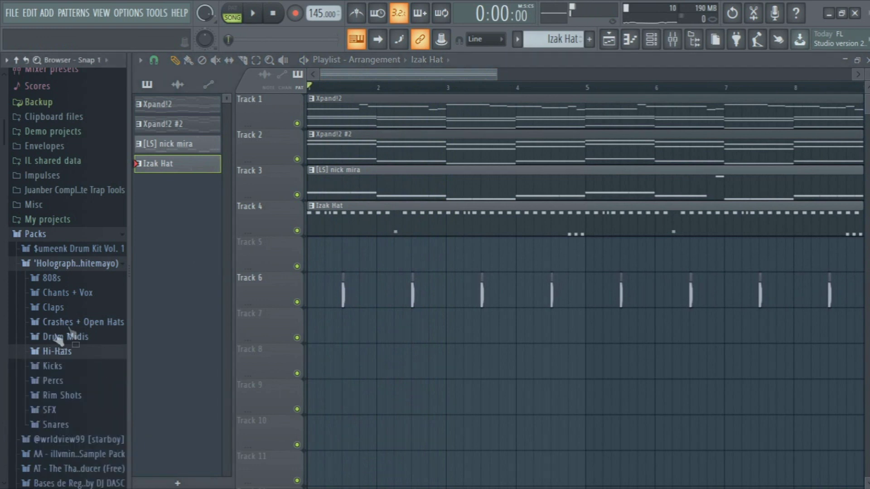
pyautogui.click(44, 370)
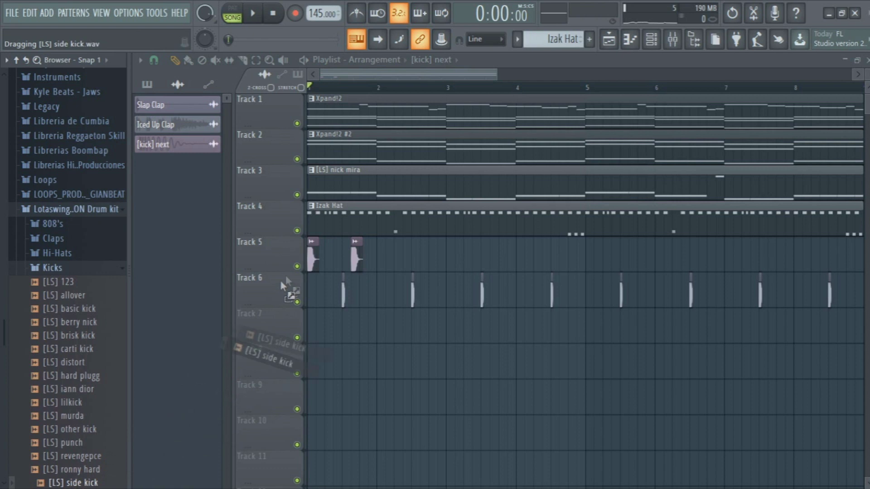
pyautogui.moveTo(285, 284); pyautogui.dragTo(355, 256)
pyautogui.press('space')
pyautogui.click(382, 260)
pyautogui.click(430, 260)
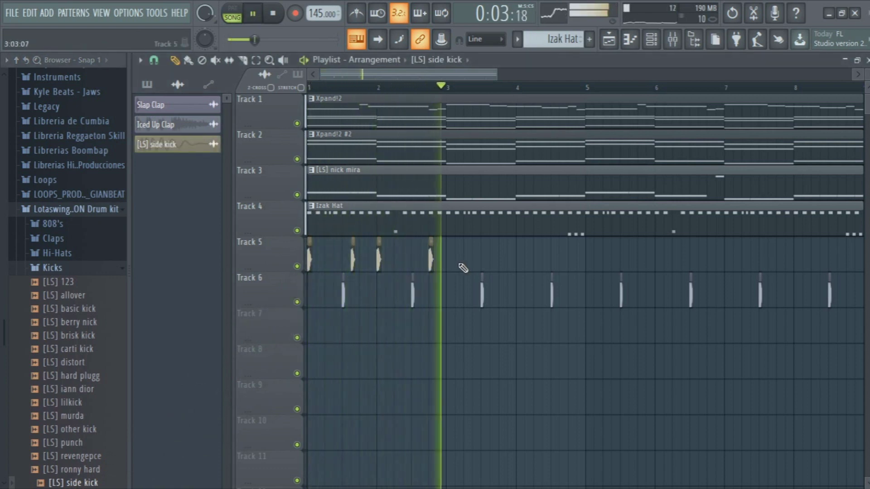
pyautogui.click(474, 265)
pyautogui.click(449, 265)
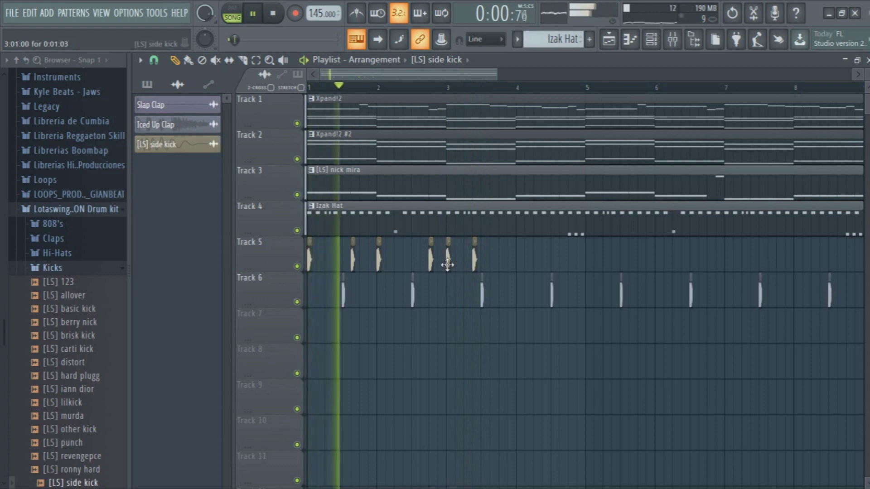
# Step: Place [LS] plugg from the Lotaswing kit's Percs folder on track 7 at step 3 of bar 1
pyautogui.click(50, 268)
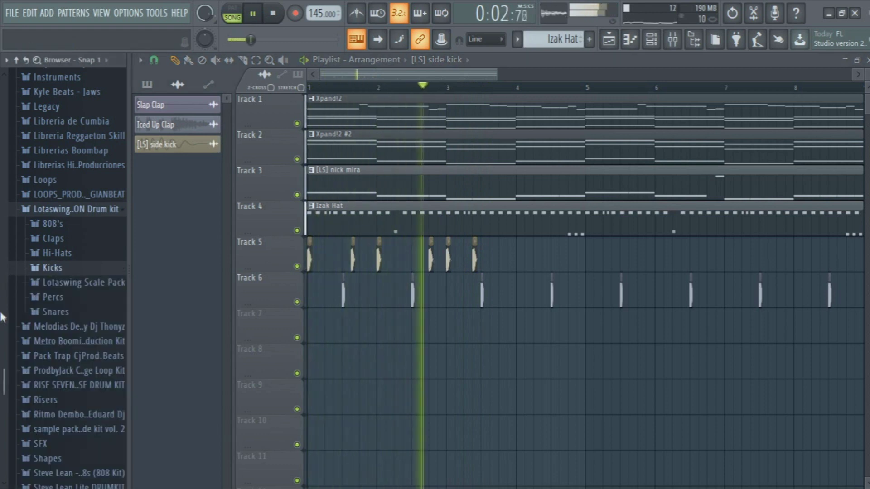
pyautogui.scroll(-2, 46, 313)
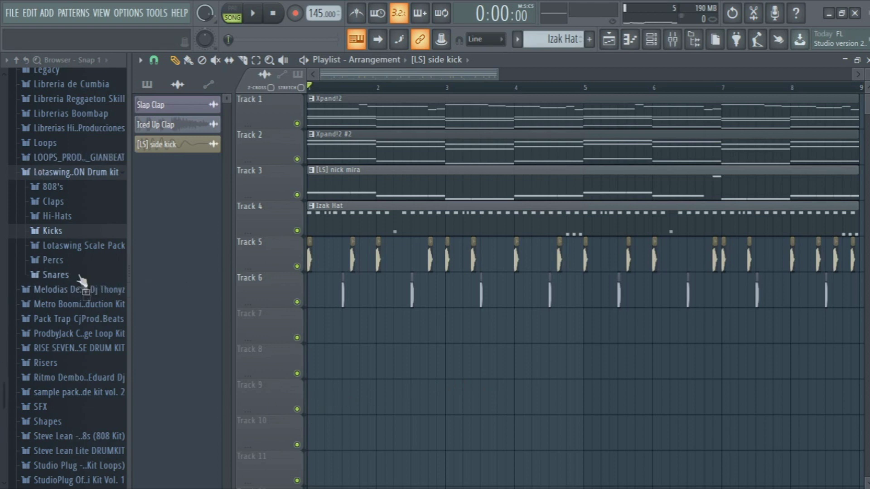
pyautogui.click(45, 260)
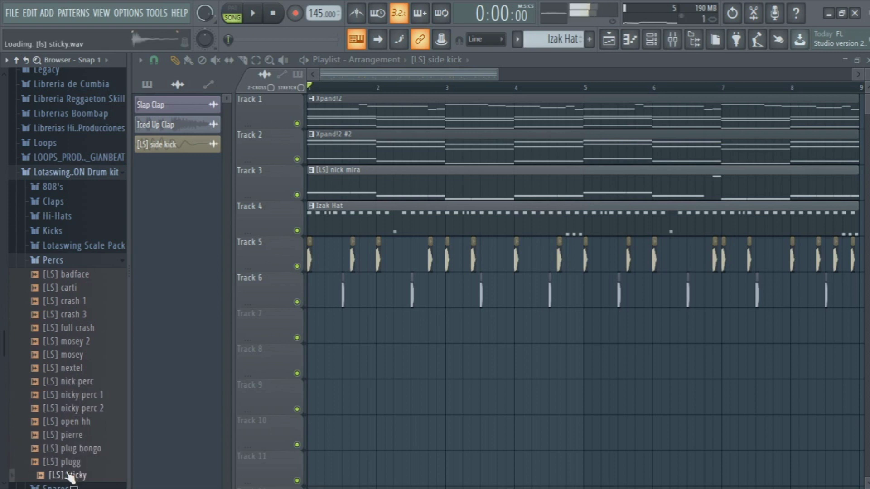
pyautogui.moveTo(201, 391); pyautogui.dragTo(323, 319)
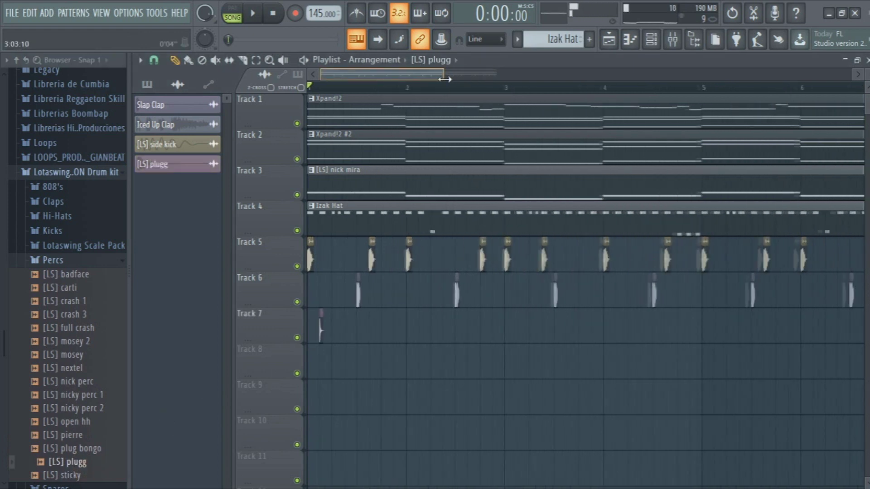
pyautogui.scroll(3, 324, 319)
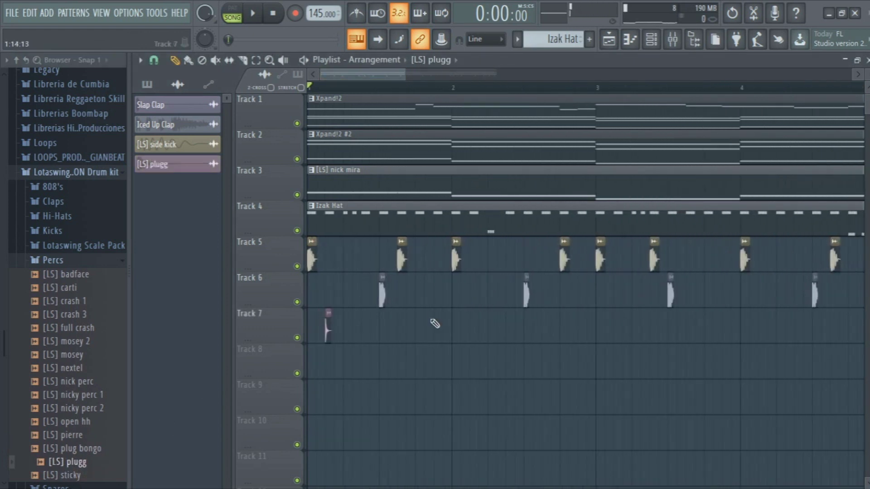
pyautogui.scroll(-3, 412, 89)
pyautogui.scroll(3, 412, 89)
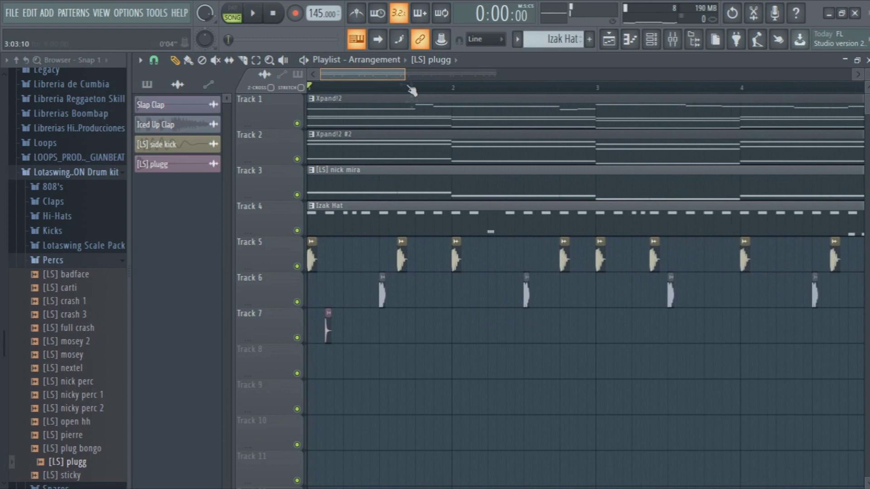
# Step: Add [LS] plugg hits on track 7 at step 15 of bar 1 and steps 3 and 15 of bars 3 and 4 during playback
pyautogui.press('space')
pyautogui.click(436, 327)
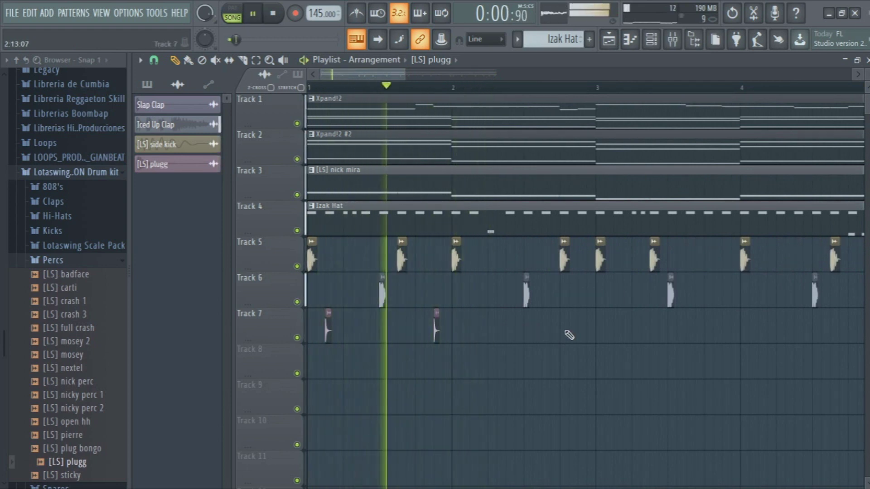
pyautogui.moveTo(390, 73); pyautogui.dragTo(411, 76)
pyautogui.click(599, 333)
pyautogui.click(634, 331)
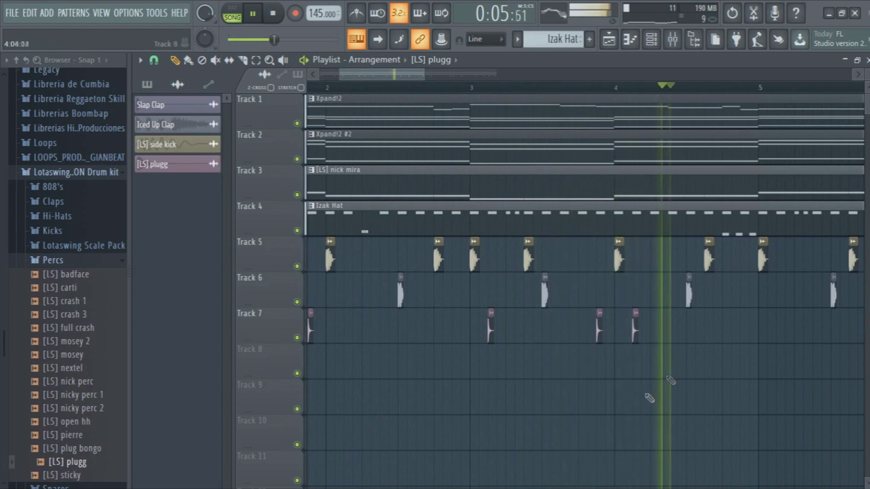
pyautogui.click(746, 336)
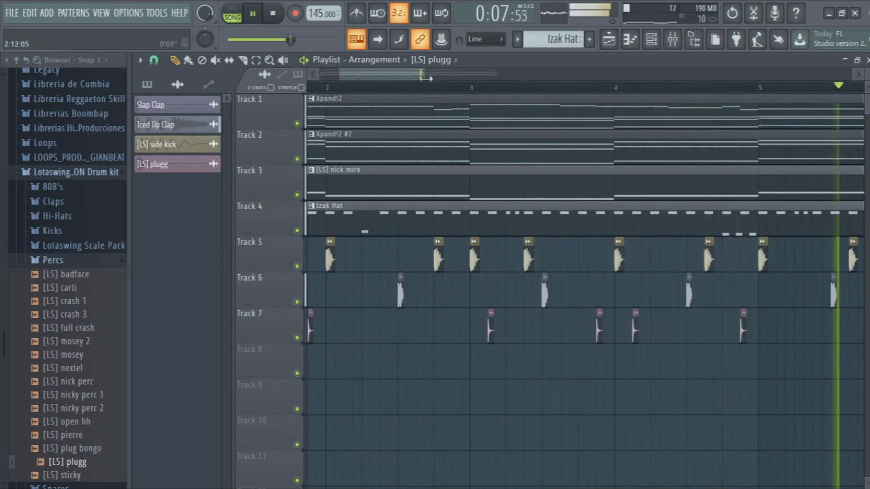
# Step: Place [LS] badface on track 9 at step 7 of bars 1 and 4 and play back the eight bars
pyautogui.moveTo(461, 74); pyautogui.dragTo(330, 78)
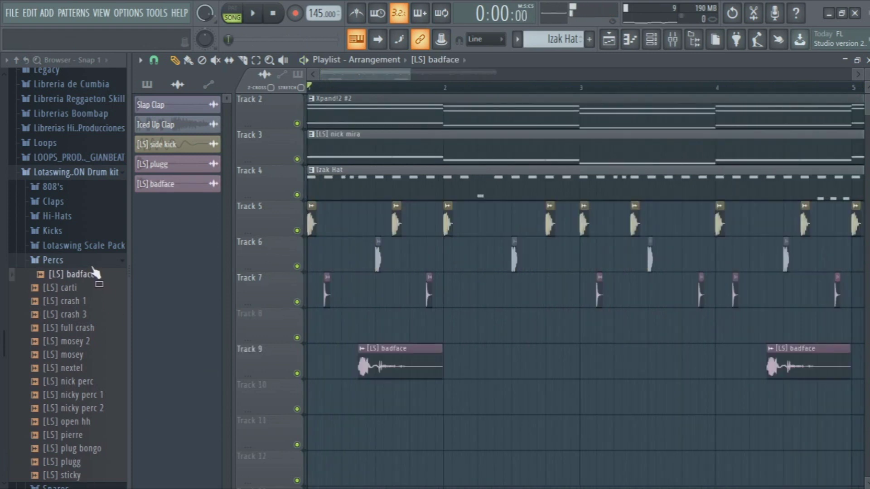
pyautogui.click(59, 260)
pyautogui.press('space')
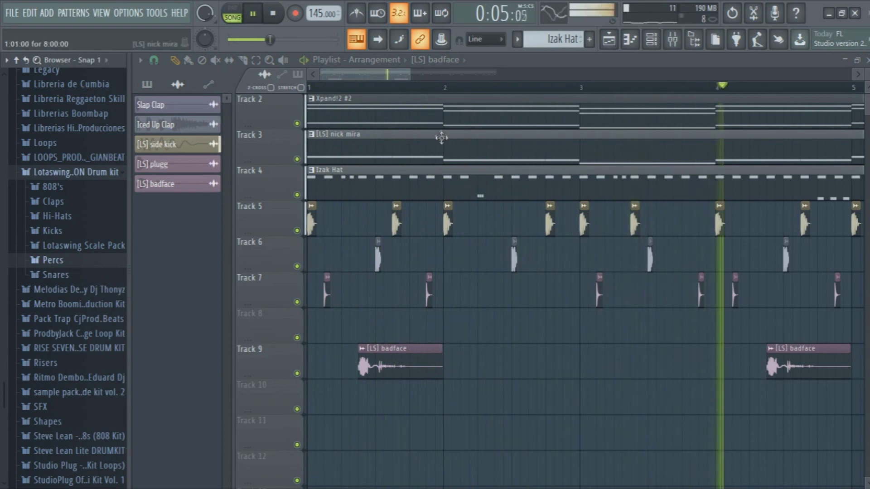
pyautogui.scroll(-3, 545, 86)
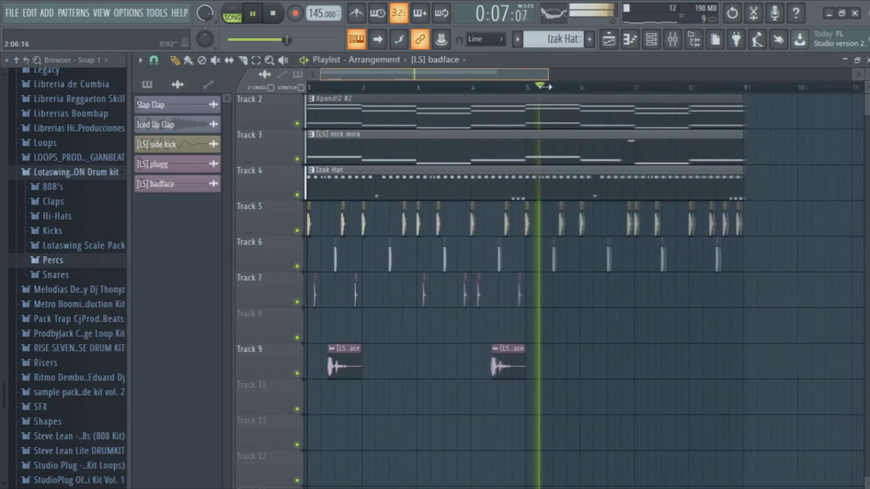
pyautogui.press('space')
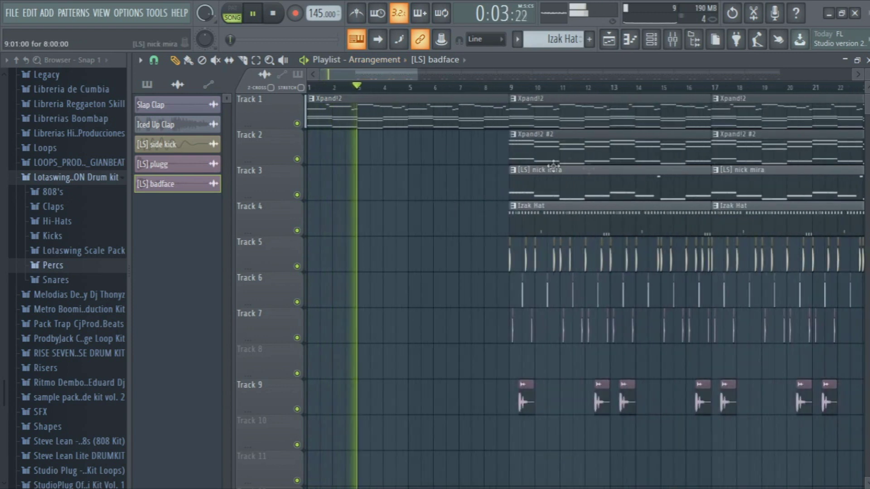
# Step: Delete the [LS] nick mira, [LS] side kick and [LS] badface clips from bars 9 to 16 on tracks 3, 5 and 9
pyautogui.rightClick(552, 185)
pyautogui.rightClick(509, 262)
pyautogui.rightClick(664, 265)
pyautogui.rightClick(710, 265)
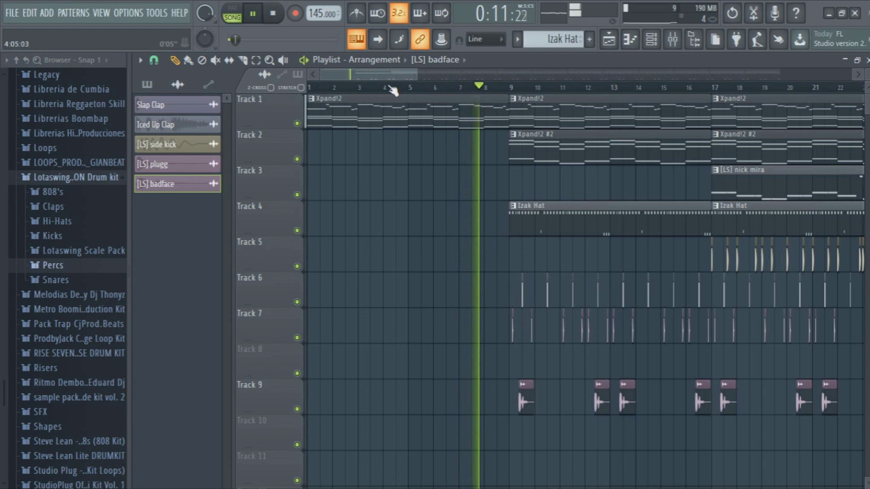
pyautogui.rightClick(526, 408)
pyautogui.rightClick(602, 408)
pyautogui.rightClick(627, 408)
pyautogui.rightClick(703, 409)
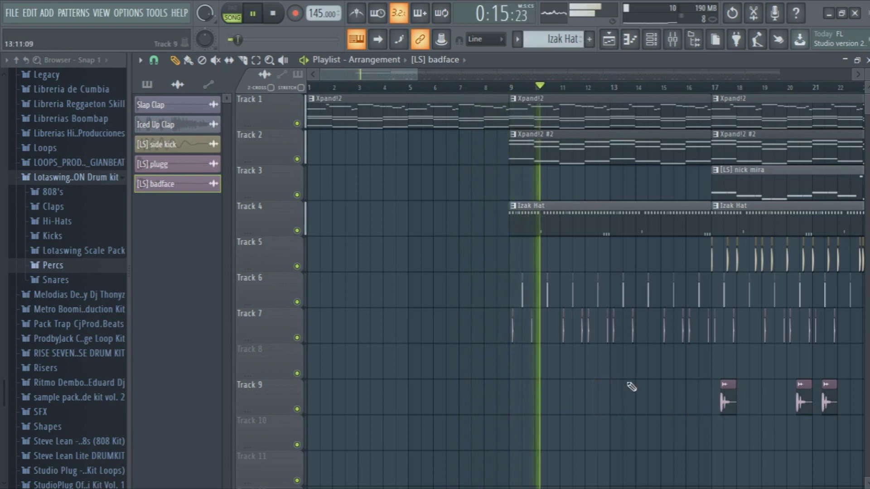
# Step: Delete the Xpand!2 #2 clip on track 2 and the kicks on track 5 from bars 17 to 24
pyautogui.moveTo(377, 75); pyautogui.dragTo(438, 75)
pyautogui.rightClick(443, 156)
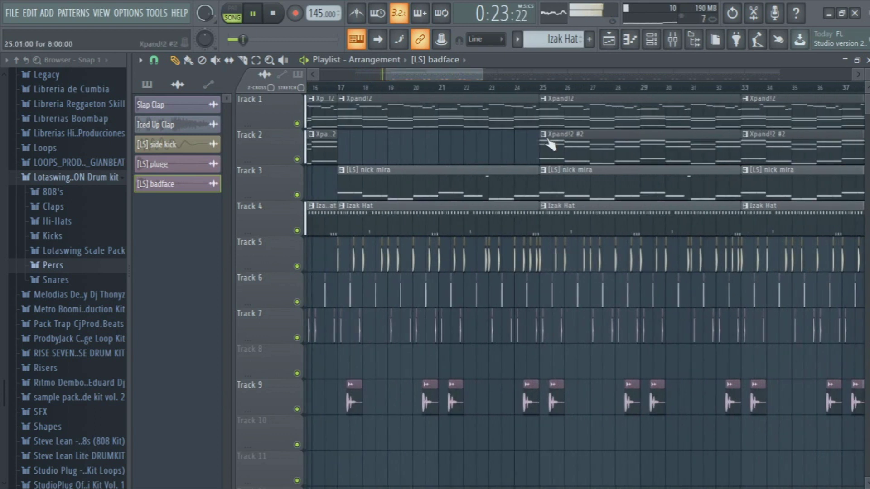
pyautogui.moveTo(365, 249)
pyautogui.mouseDown()
pyautogui.moveTo(339, 256)
pyautogui.moveTo(538, 254)
pyautogui.moveTo(536, 266)
pyautogui.mouseUp()
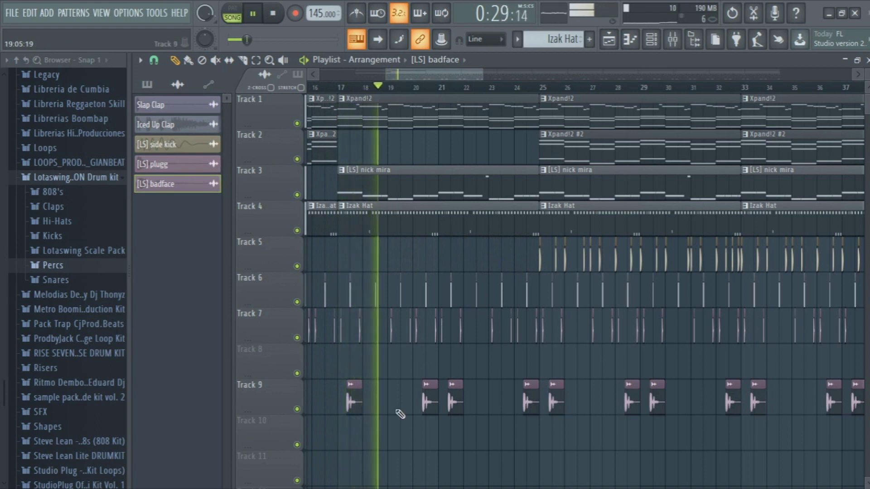
# Step: Delete the [LS] nick mira clip on track 3 and the kicks on track 5 in the section starting at bar 33
pyautogui.hscroll(3, 453, 244)
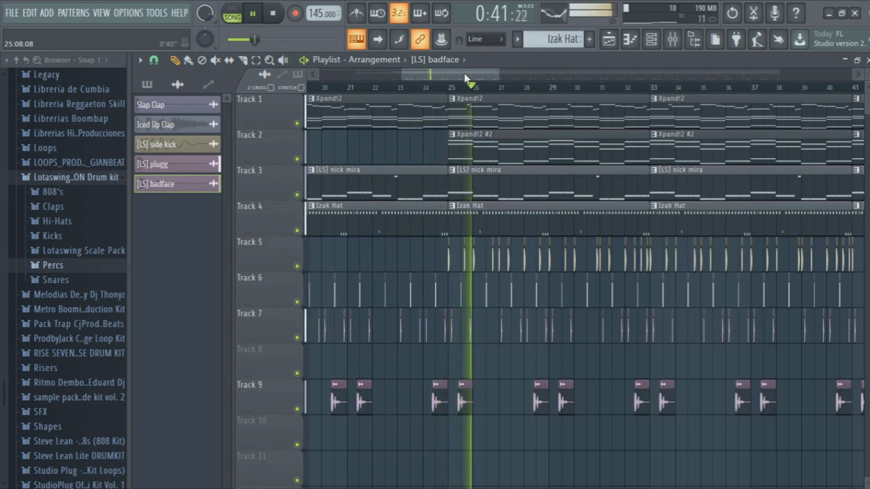
pyautogui.moveTo(464, 73); pyautogui.dragTo(490, 78)
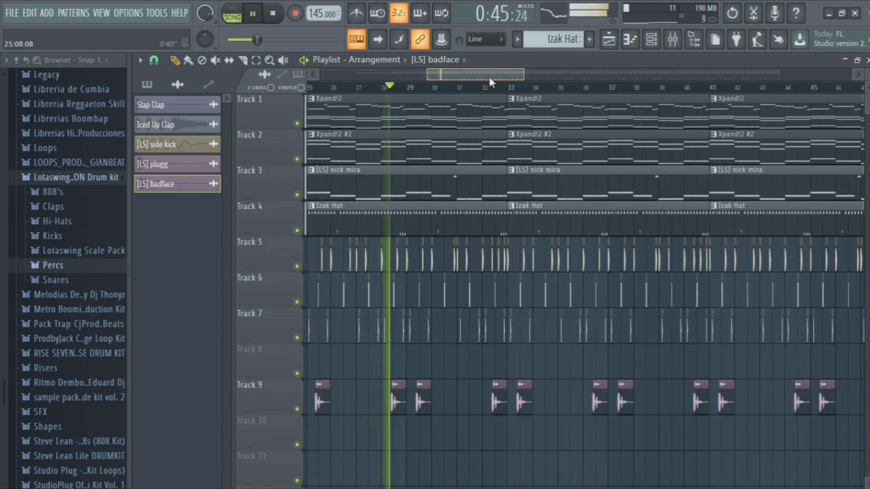
pyautogui.moveTo(523, 75); pyautogui.dragTo(488, 81)
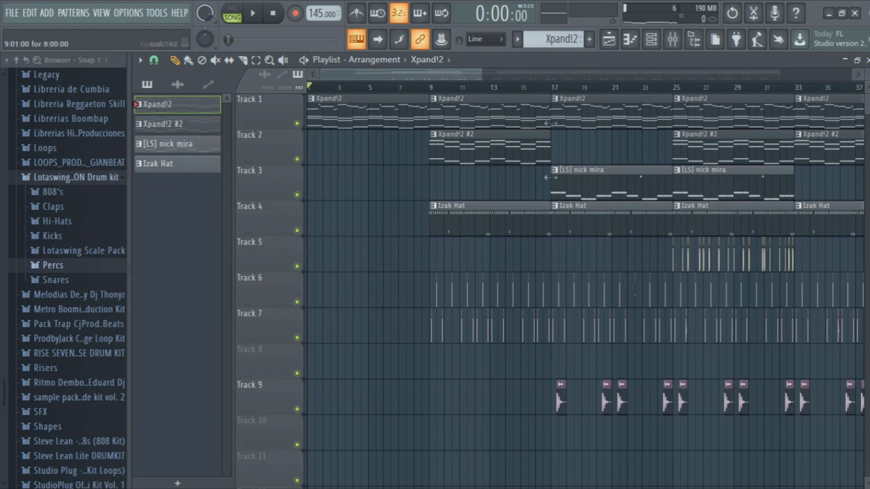
# Step: Place (SXJ) FX (6) from the FXs folder on track 9 at bar 9 and play it from there
pyautogui.scroll(3, 490, 85)
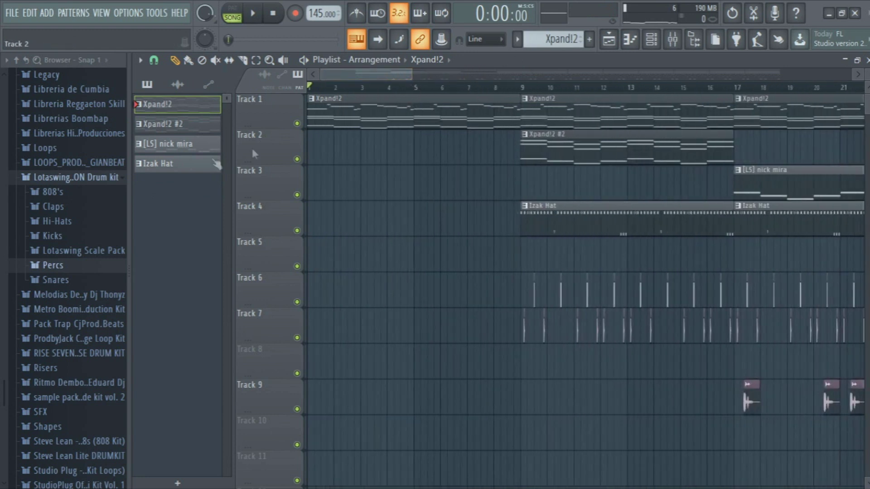
pyautogui.click(79, 179)
pyautogui.click(56, 90)
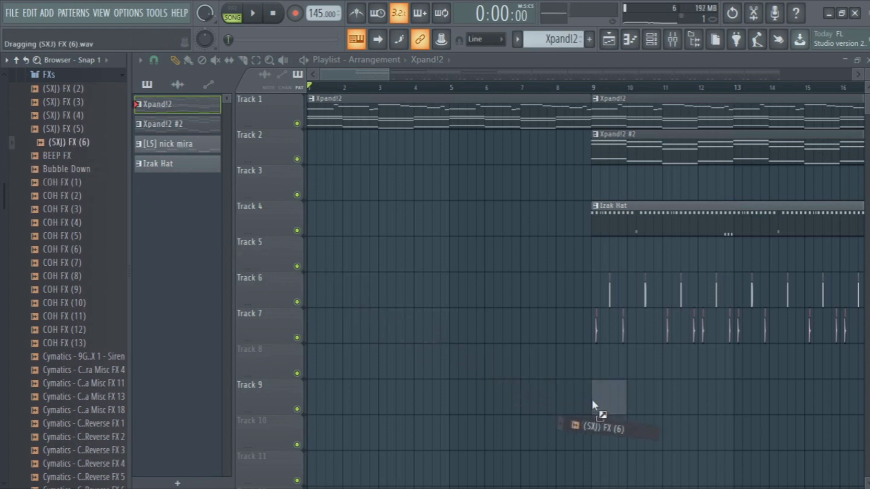
pyautogui.moveTo(592, 400); pyautogui.dragTo(610, 408)
pyautogui.press('space')
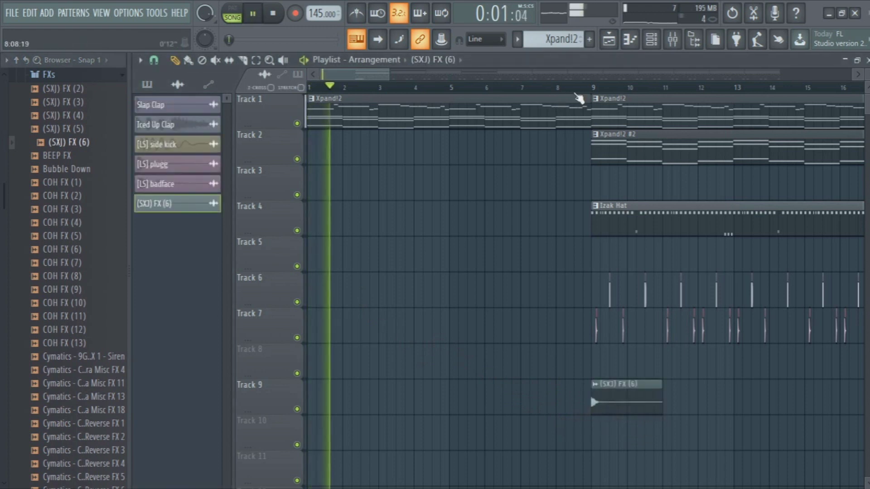
pyautogui.click(574, 86)
pyautogui.press('space')
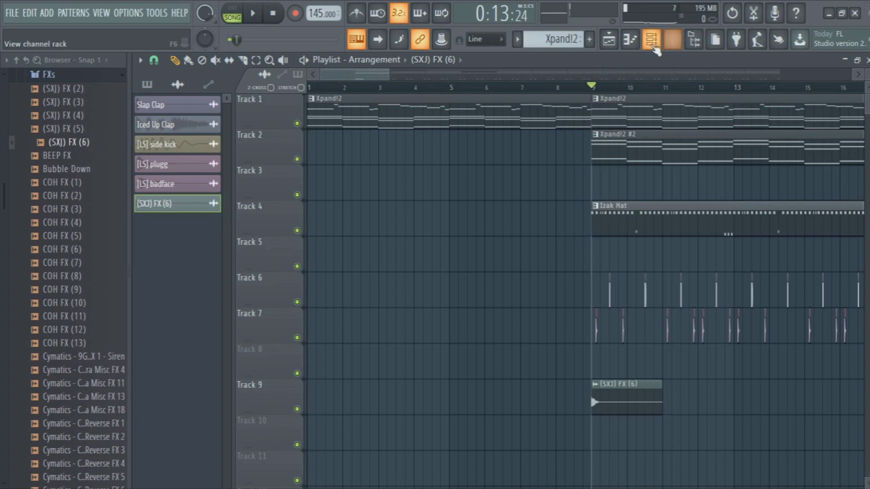
# Step: Route (SXJ) FX (6) to mixer track 10 and load Fruity Delay 2 in its slot 1
pyautogui.click(653, 44)
pyautogui.click(679, 46)
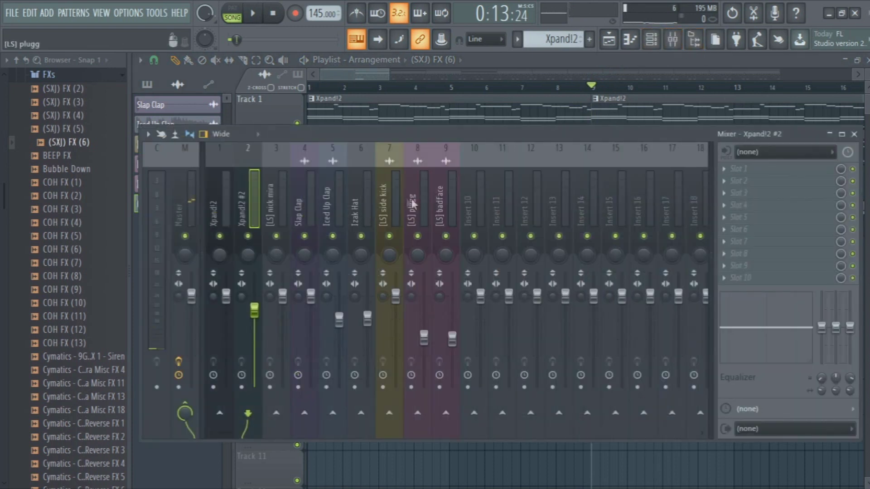
pyautogui.hotkey('ctrl', 'l')
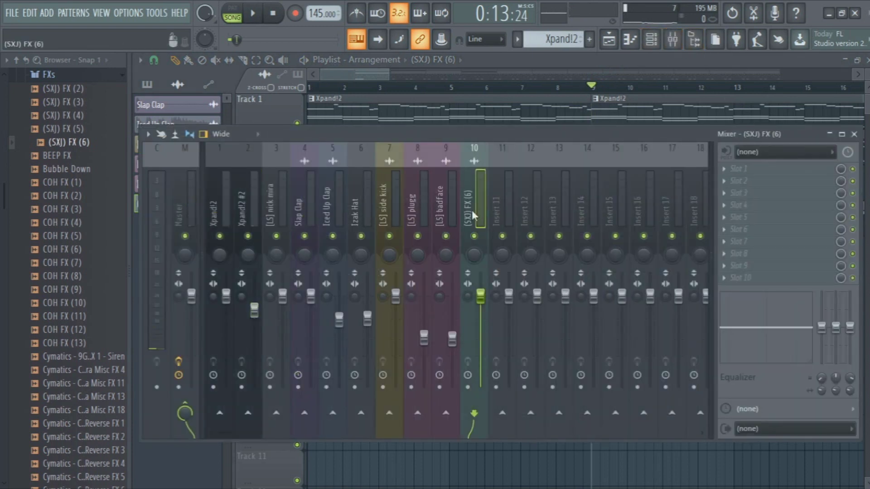
pyautogui.click(796, 170)
pyautogui.click(483, 243)
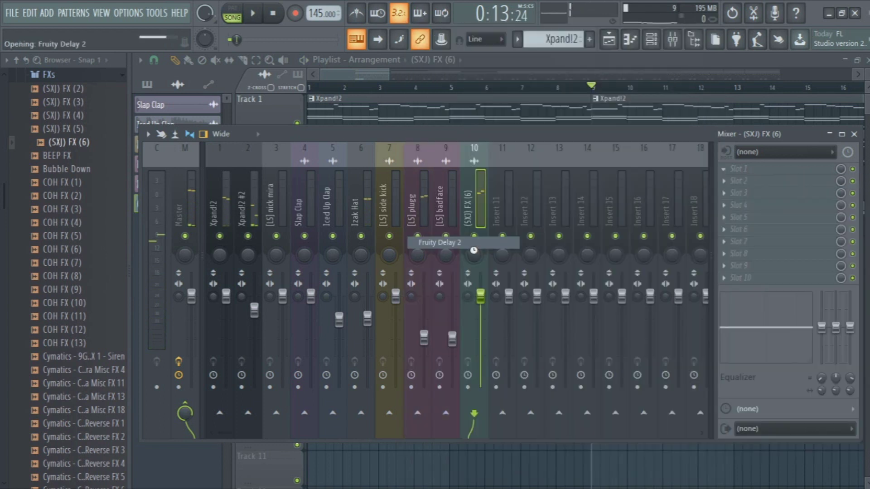
# Step: Apply the Stereo effect preset to Fruity Delay 2, with delay time at 8 steps and input volume at 48%
pyautogui.click(466, 220)
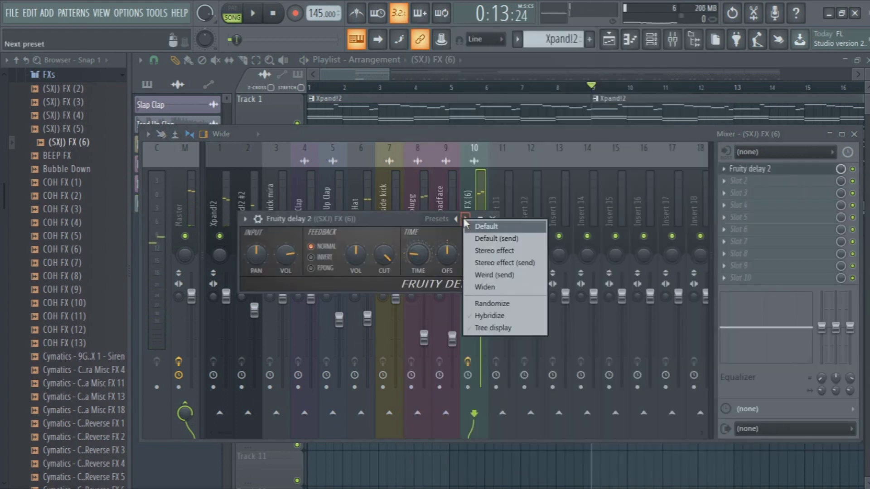
pyautogui.click(494, 249)
pyautogui.rightClick(421, 260)
pyautogui.moveTo(454, 279)
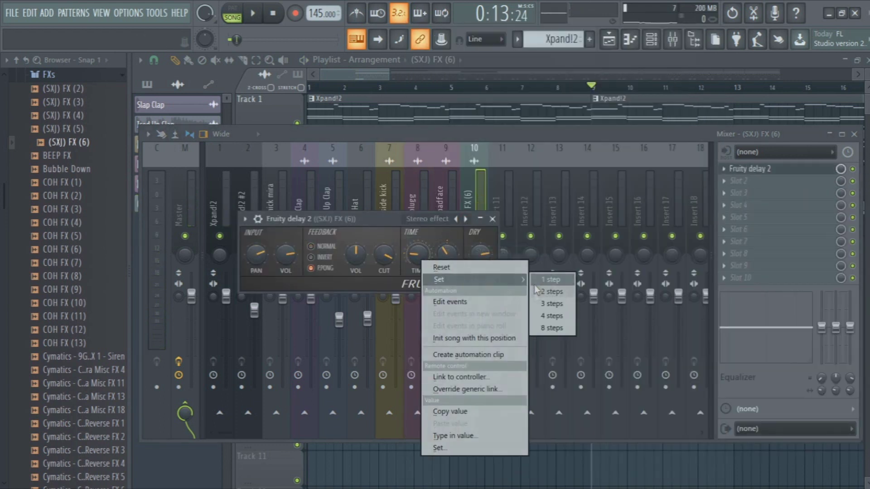
pyautogui.click(545, 328)
pyautogui.press('space')
pyautogui.moveTo(281, 252); pyautogui.dragTo(281, 264)
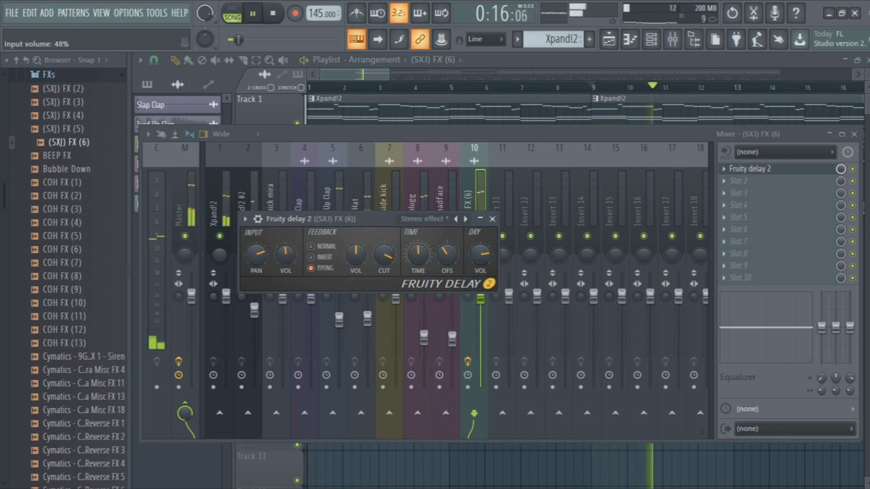
pyautogui.click(492, 219)
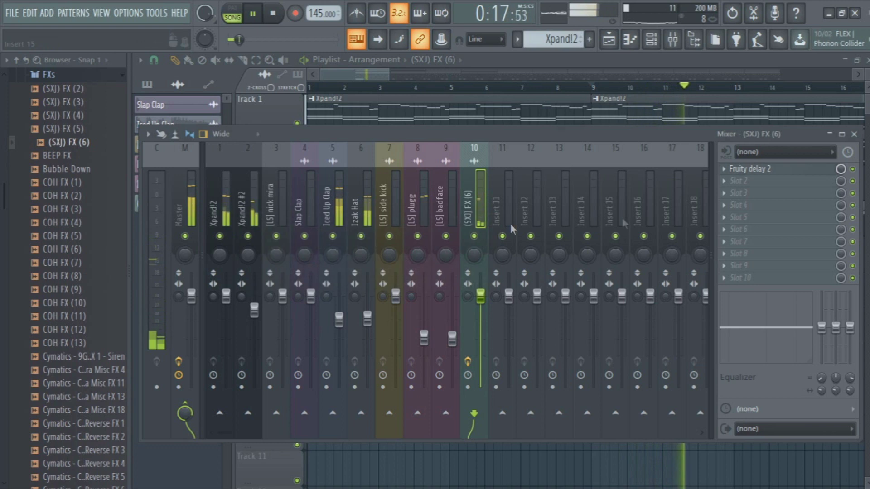
# Step: Add Fruity Reeverb 2 in slot 2 of the (SXJ) FX (6) mixer track
pyautogui.click(739, 181)
pyautogui.click(475, 279)
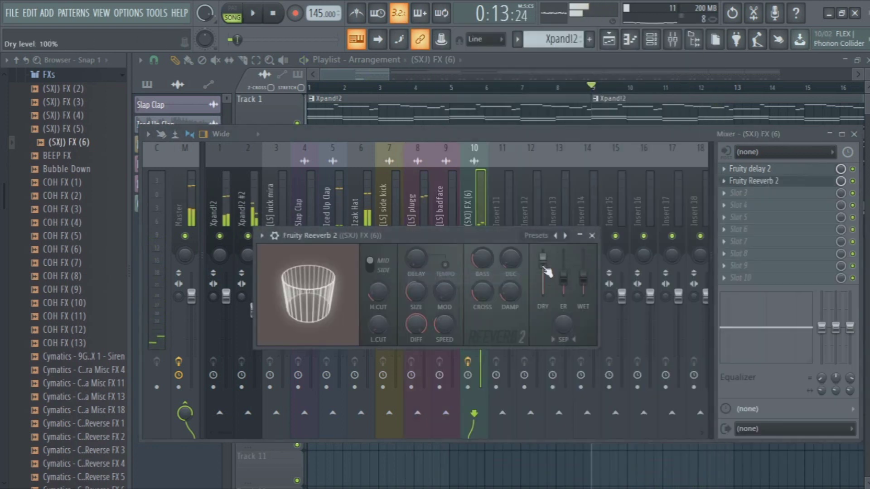
pyautogui.click(592, 235)
# Step: Lower the (SXJ) FX (6) mixer level to about -5.8 dB during playback
pyautogui.press('space')
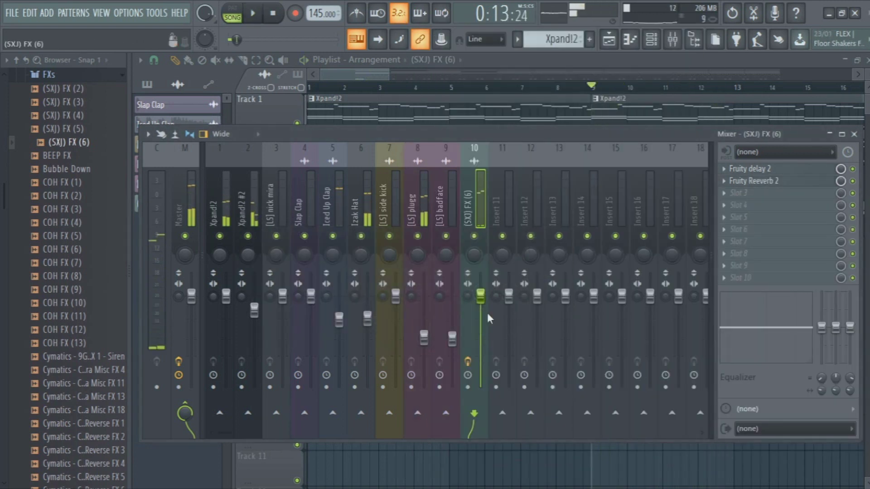
pyautogui.press('space')
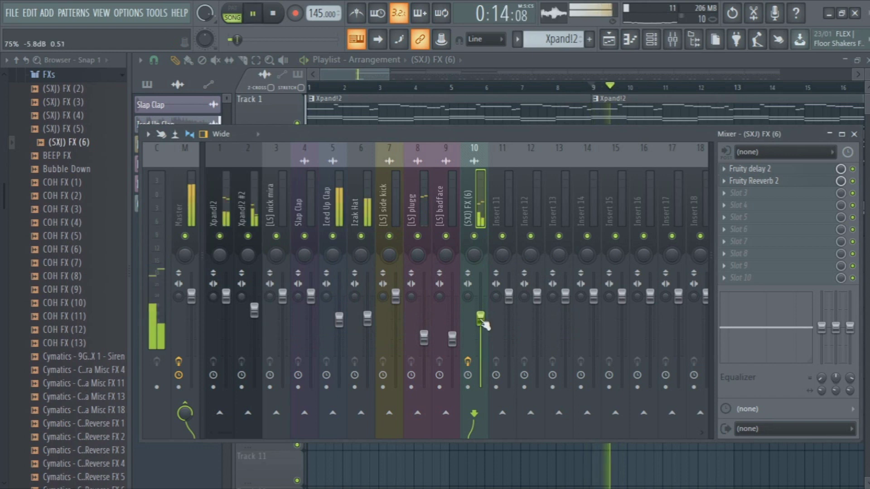
pyautogui.press('F9')
pyautogui.press('space')
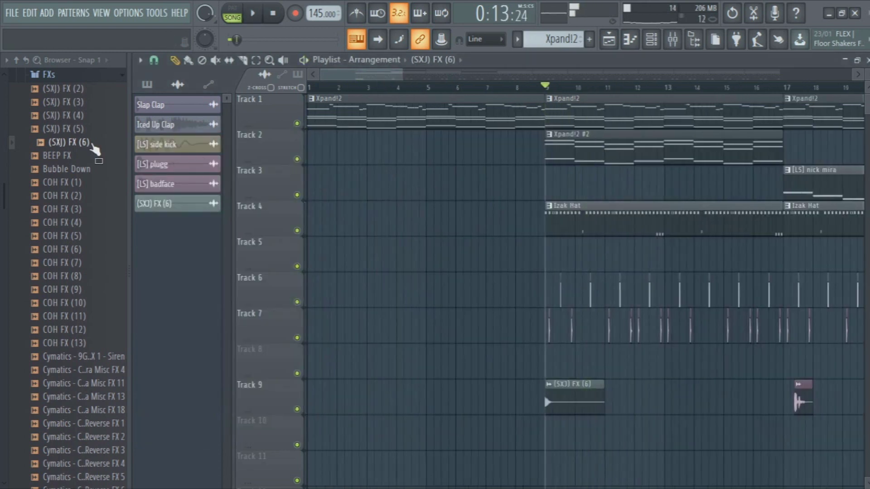
# Step: Place (SXJ) FX (2) at bar 16 and Sword Sheating just after bar 9 on track 10, routing Sword Sheating to mixer track 12
pyautogui.moveTo(84, 101); pyautogui.dragTo(842, 465)
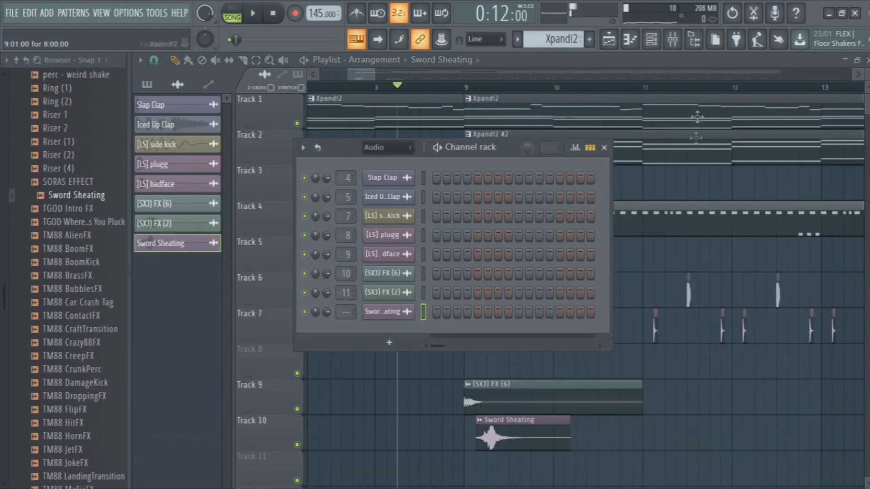
pyautogui.click(684, 47)
pyautogui.hotkey('ctrl', 'l')
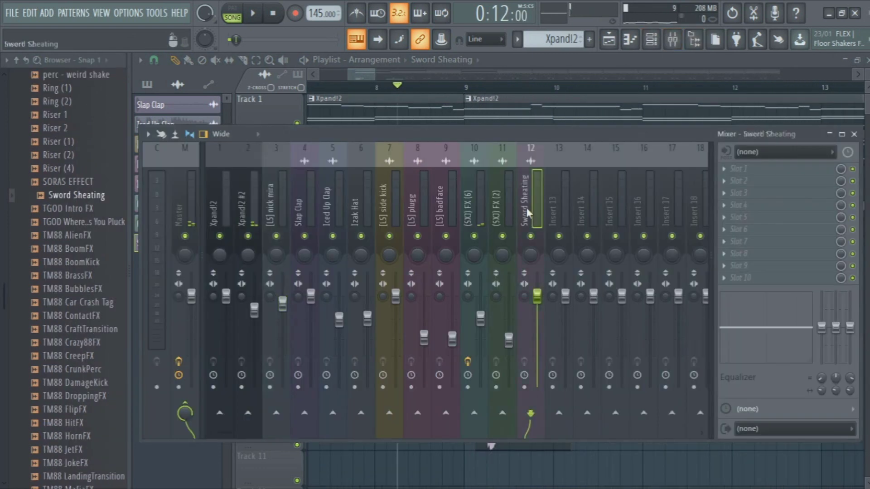
# Step: Lower Sword Sheating's mixer level to about -7.5 dB and add Fruity Reeverb 2 in slot 1 with wet level about 74%
pyautogui.moveTo(537, 296); pyautogui.dragTo(537, 326)
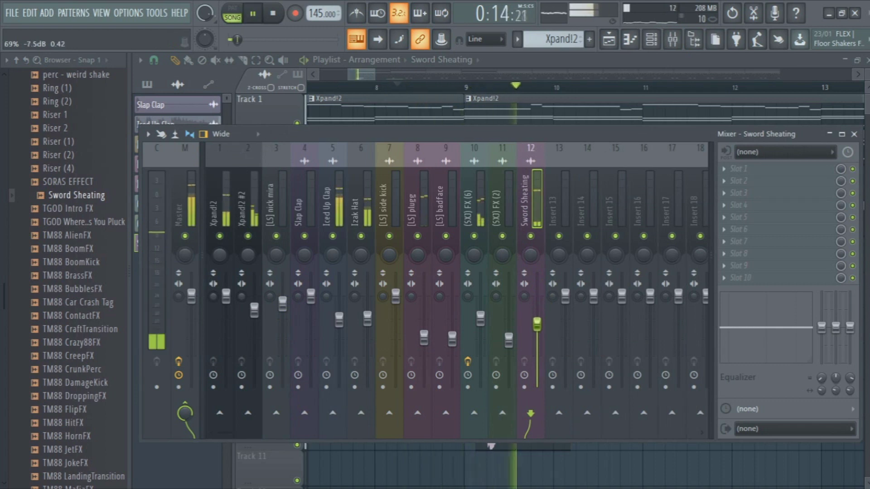
pyautogui.press('space')
pyautogui.click(733, 172)
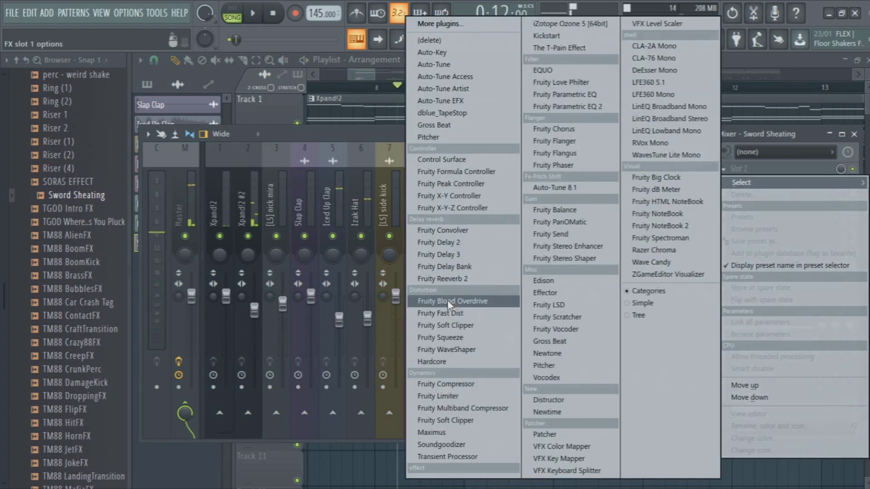
pyautogui.click(437, 279)
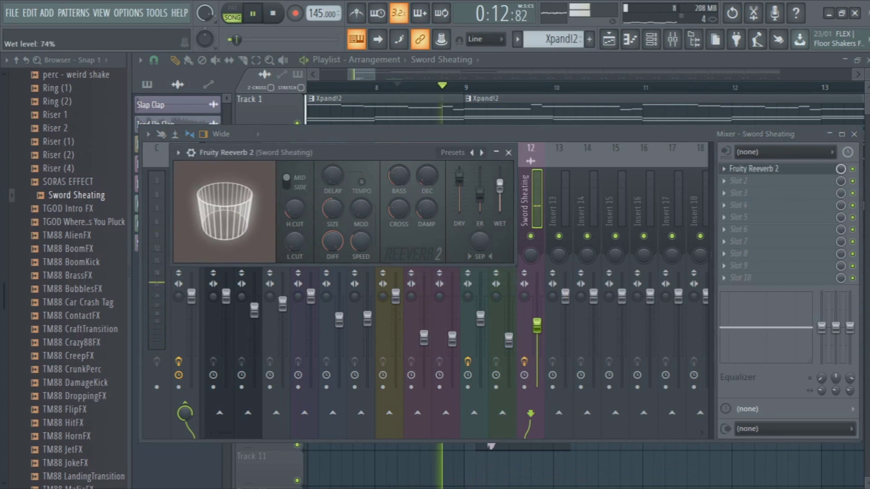
pyautogui.click(510, 154)
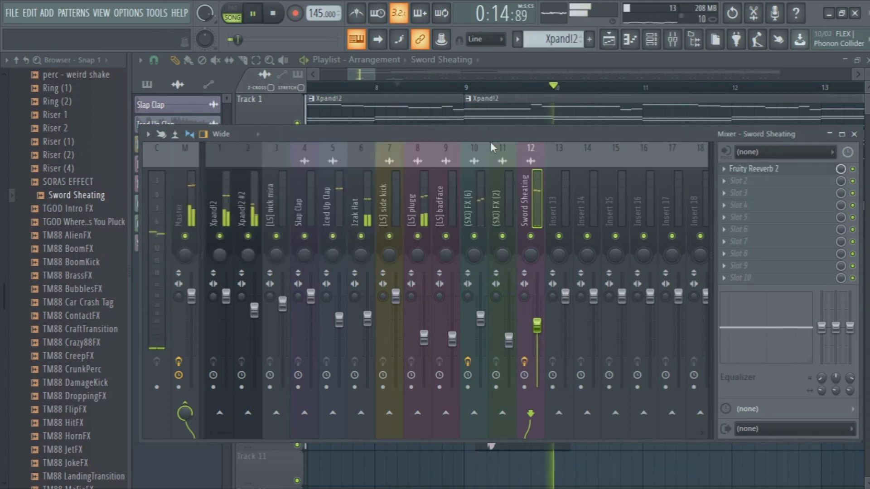
# Step: Browse the FXs samples and place Cymatics - Cobra Trap Ambience 3 on track 8 from bar 1
pyautogui.press('F9')
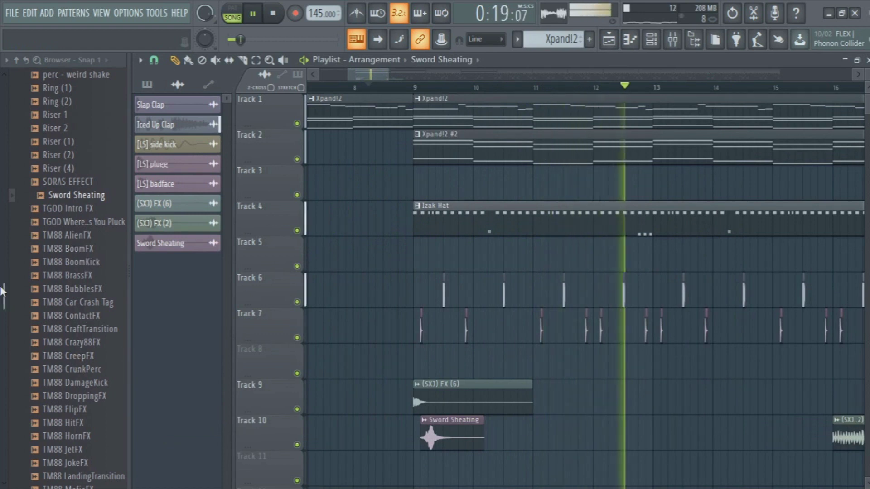
pyautogui.scroll(-8, 53, 399)
pyautogui.press('space')
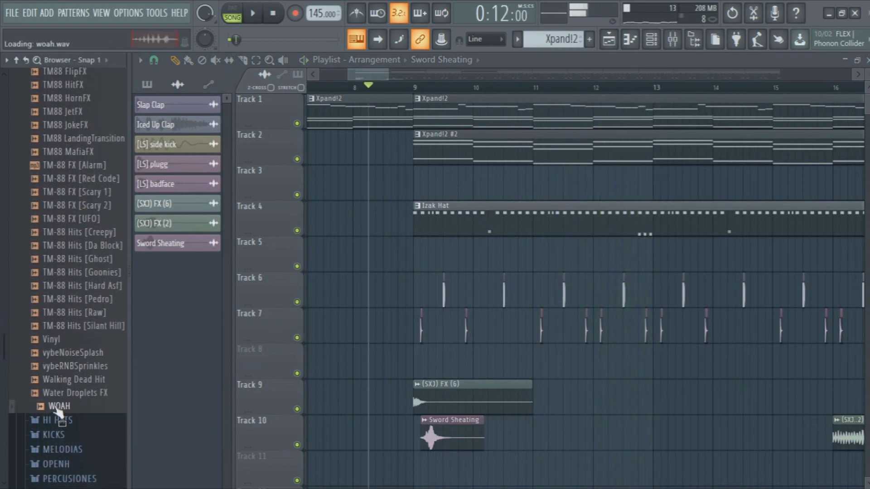
pyautogui.click(68, 354)
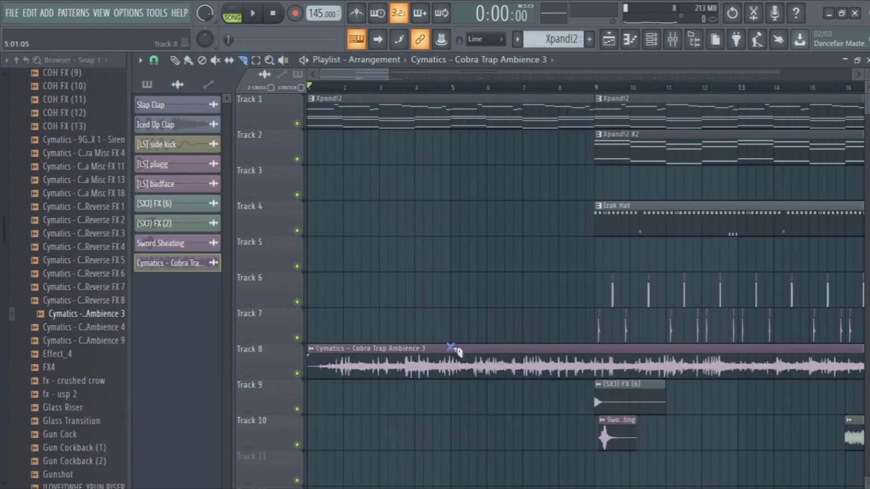
# Step: Cut the opening of the Cymatics - Cobra Trap Ambience 3 clip off at bar 5 and move the remainder to bar 1
pyautogui.rightClick(385, 363)
pyautogui.moveTo(452, 348); pyautogui.dragTo(307, 347)
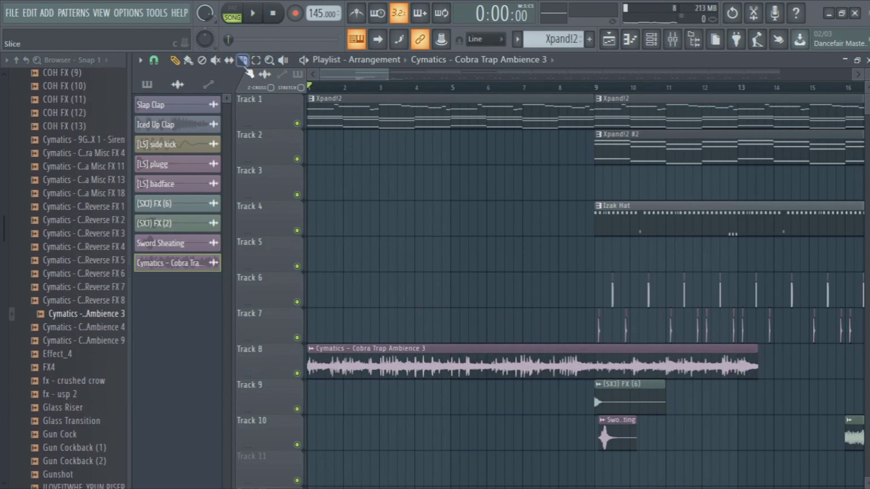
# Step: Lower the Vinyl mixer track's level to about -34.8 dB while the song plays from the start
pyautogui.press('F9')
pyautogui.press('space')
pyautogui.moveTo(565, 317); pyautogui.dragTo(565, 380)
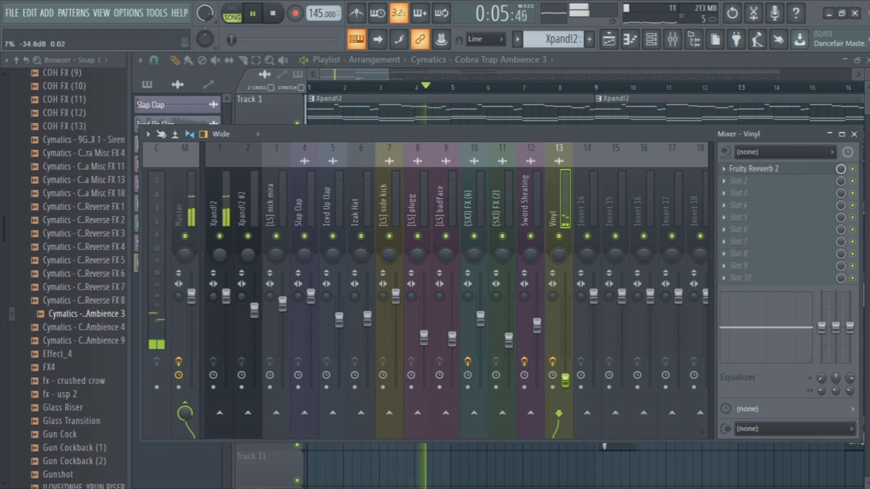
# Step: Play the arrangement from the start and check how the ambience intro on track 8 leads into the beat at bar 9
pyautogui.click(388, 77)
pyautogui.moveTo(389, 77); pyautogui.dragTo(490, 76)
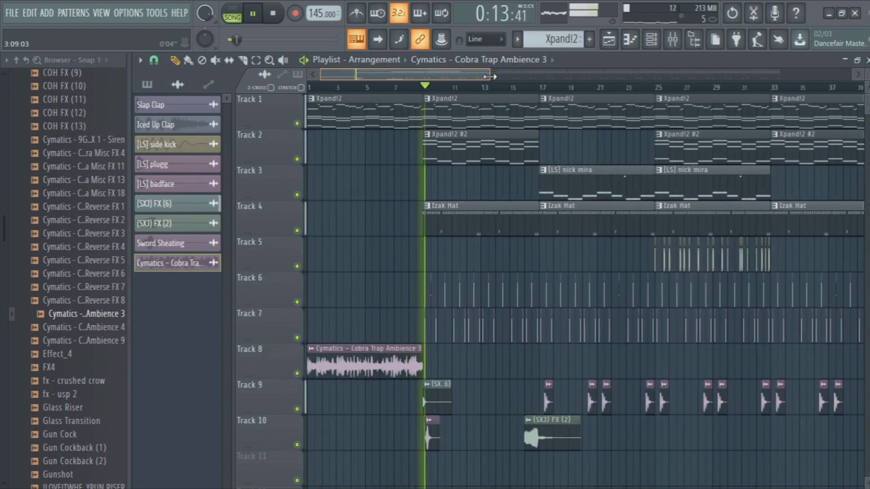
pyautogui.press('space')
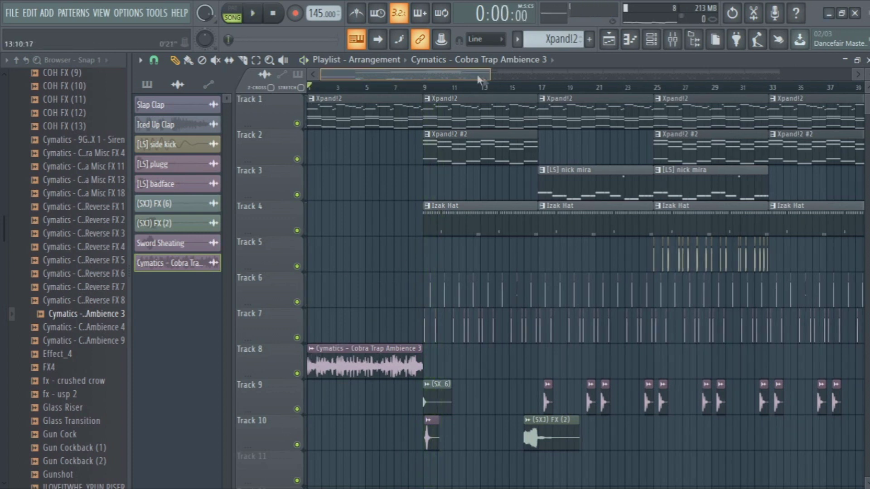
pyautogui.moveTo(488, 68); pyautogui.dragTo(469, 71)
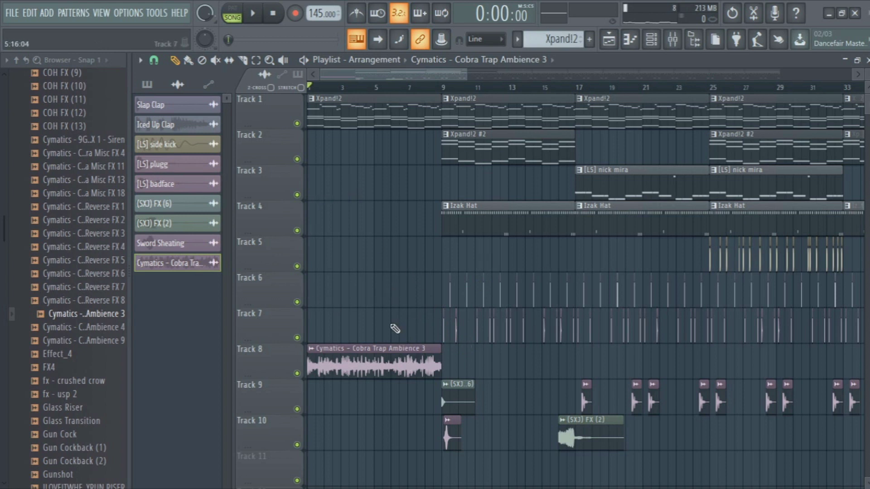
pyautogui.press('F9')
pyautogui.press('space')
pyautogui.press('F9')
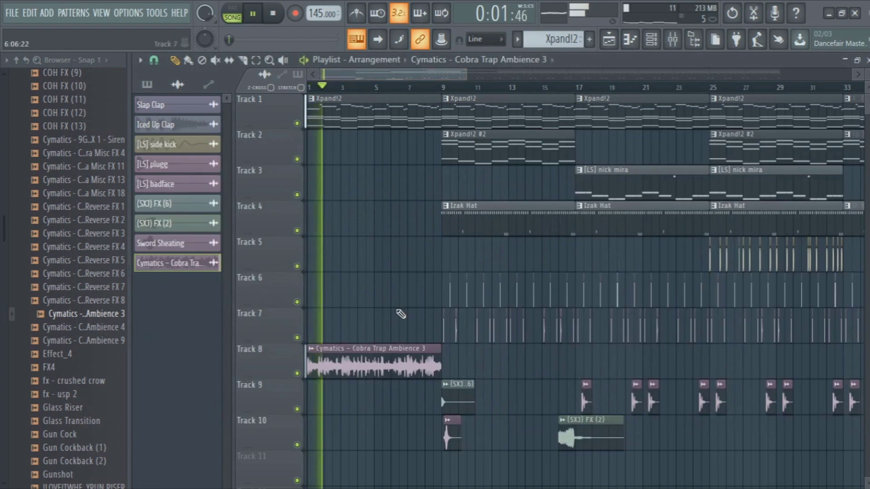